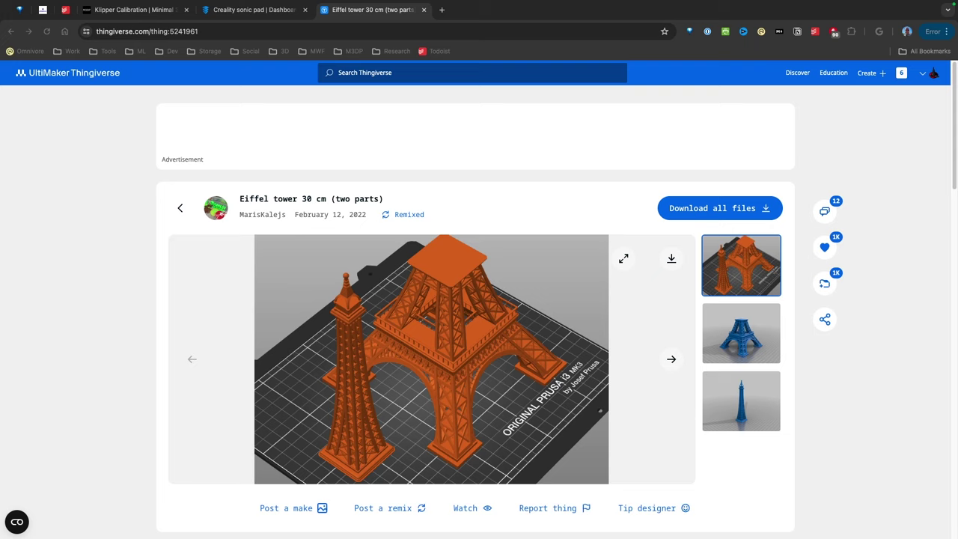
Switch the Thingiverse gallery to the blue Eiffel_a_119mm.stl render
click(670, 359)
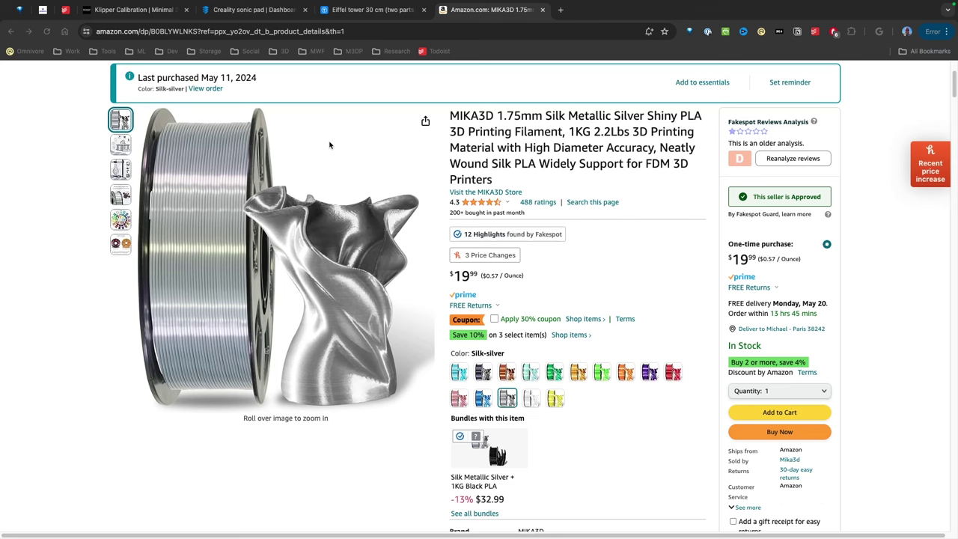
Return to the Eiffel tower model page and scroll through it briefly
click(363, 10)
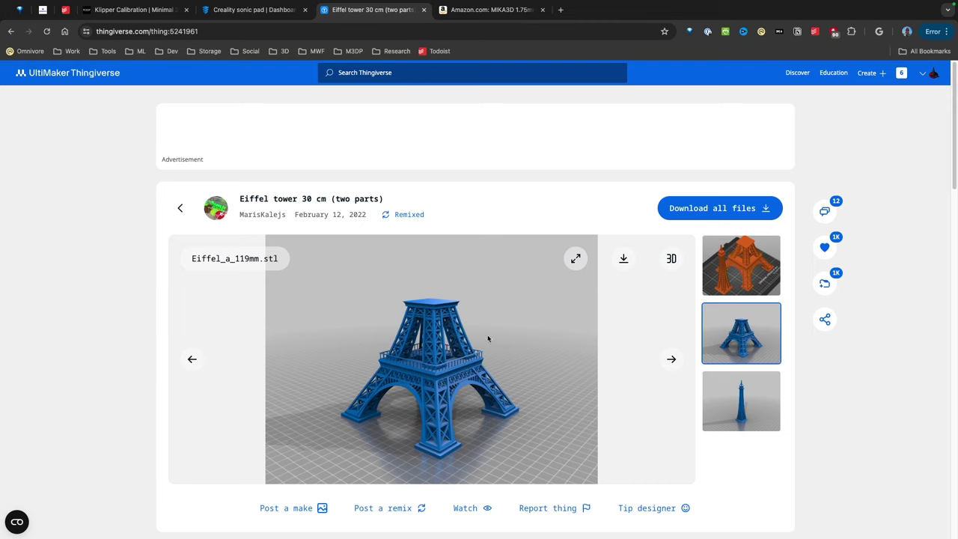
scroll(499, 417, down, 1)
scroll(498, 417, down, 3)
scroll(516, 397, up, 3)
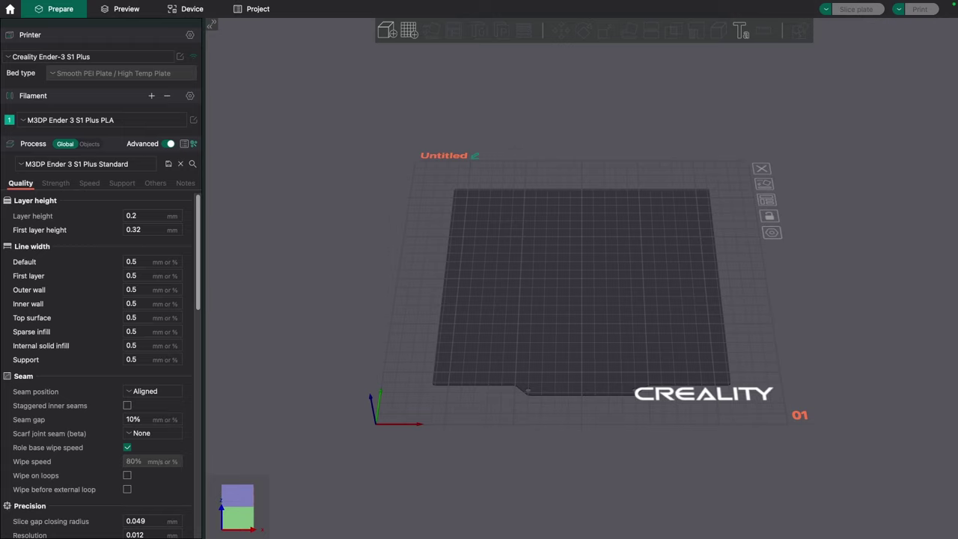
Set up a Calibration retraction test: start 0 mm, end 2 mm, step 0.1 mm
click(147, 6)
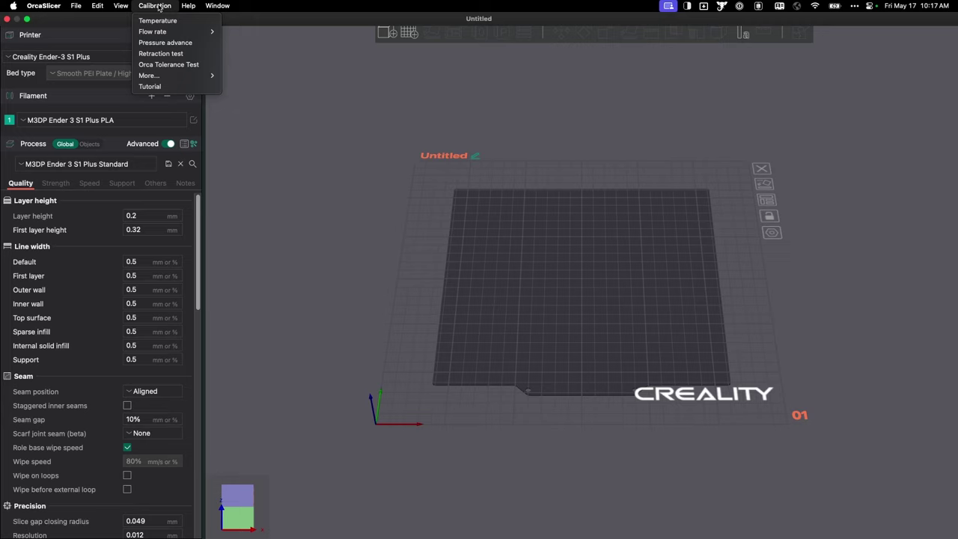
click(158, 54)
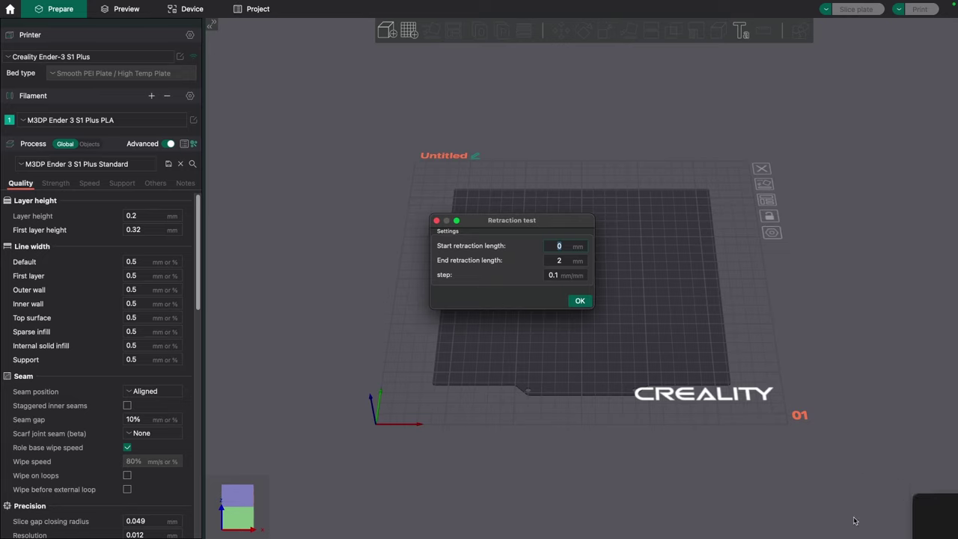
click(632, 424)
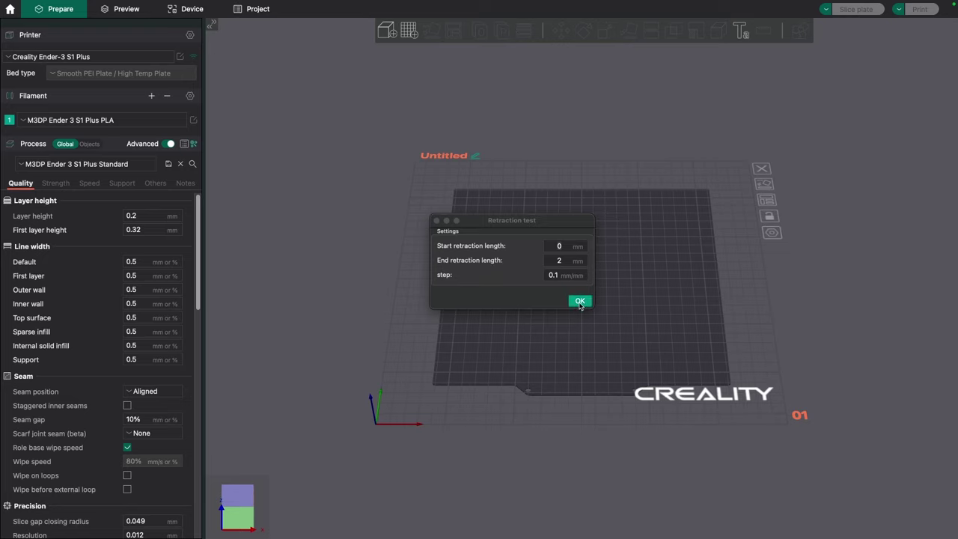
Confirm the 0–2 mm retraction test to place retraction_tower.stl, then inspect it in 3D
click(580, 302)
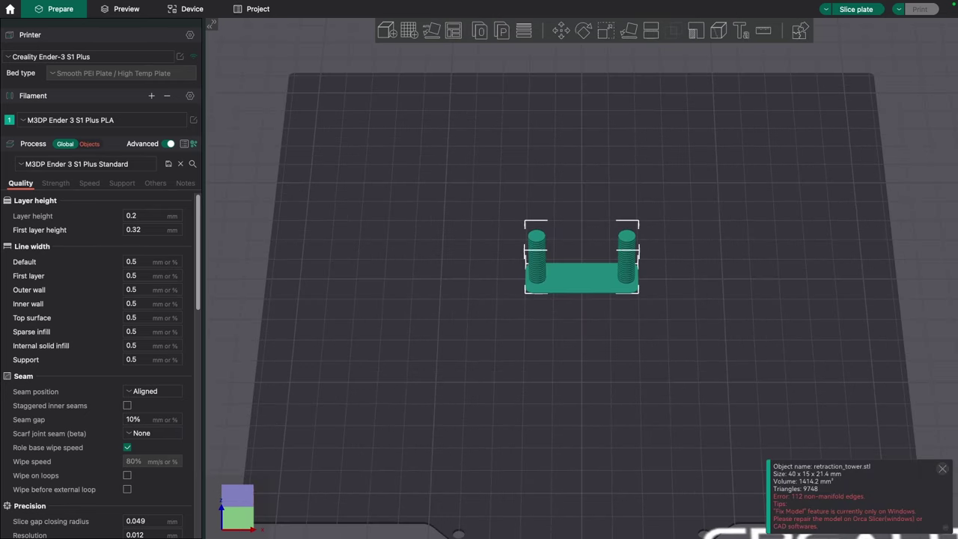
scroll(640, 270, up, 5)
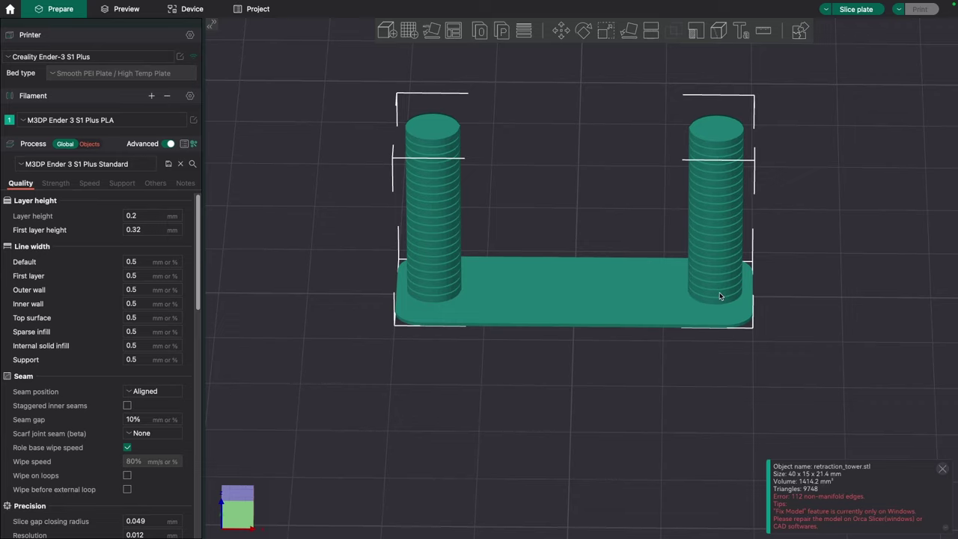
scroll(626, 199, down, 3)
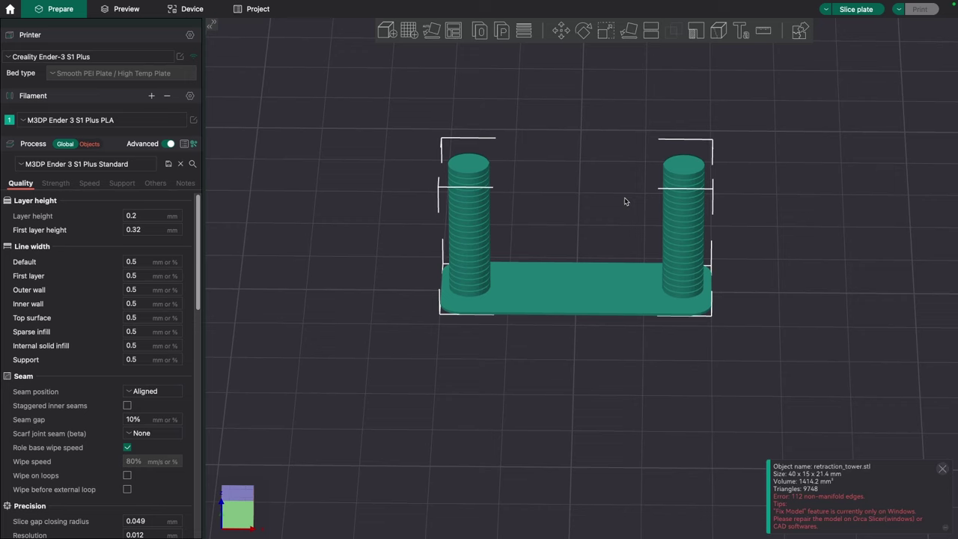
scroll(622, 205, down, 5)
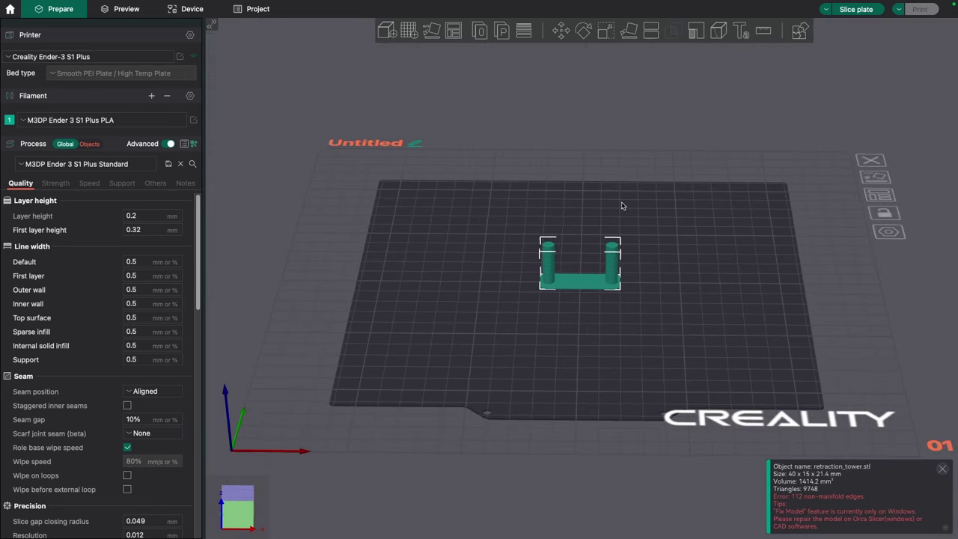
scroll(621, 207, down, 3)
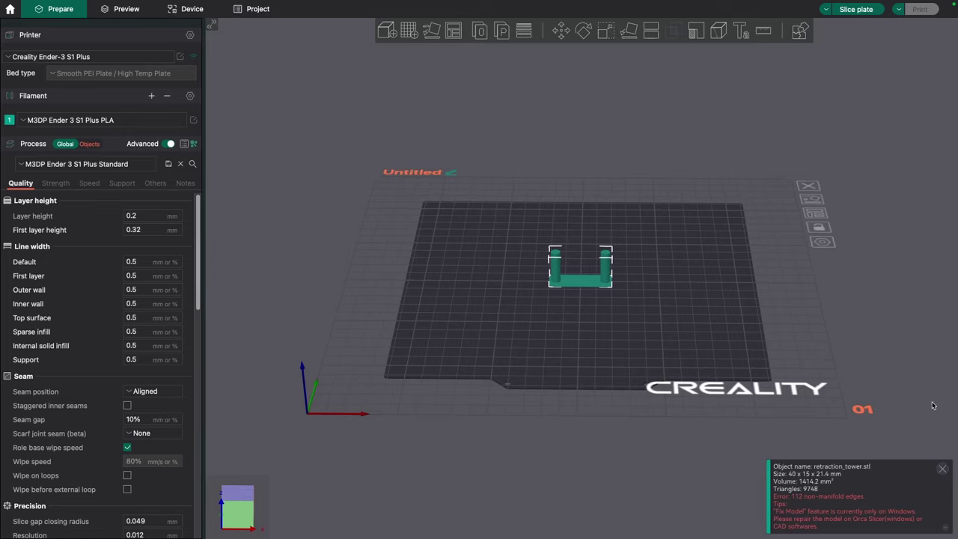
Slice the plate and upload retraction_tower_PLA_7m56s.gcode to the printer host to print
key(ctrl+r)
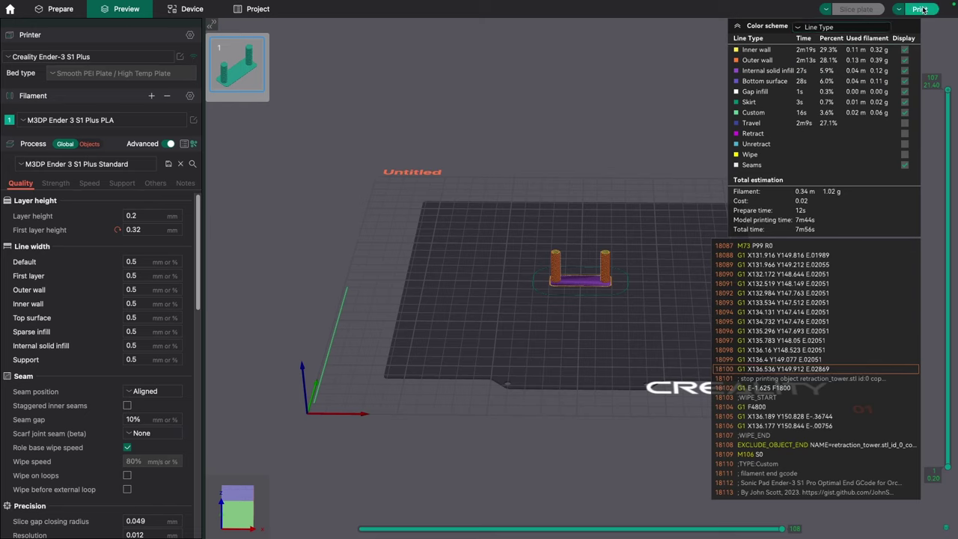
click(922, 9)
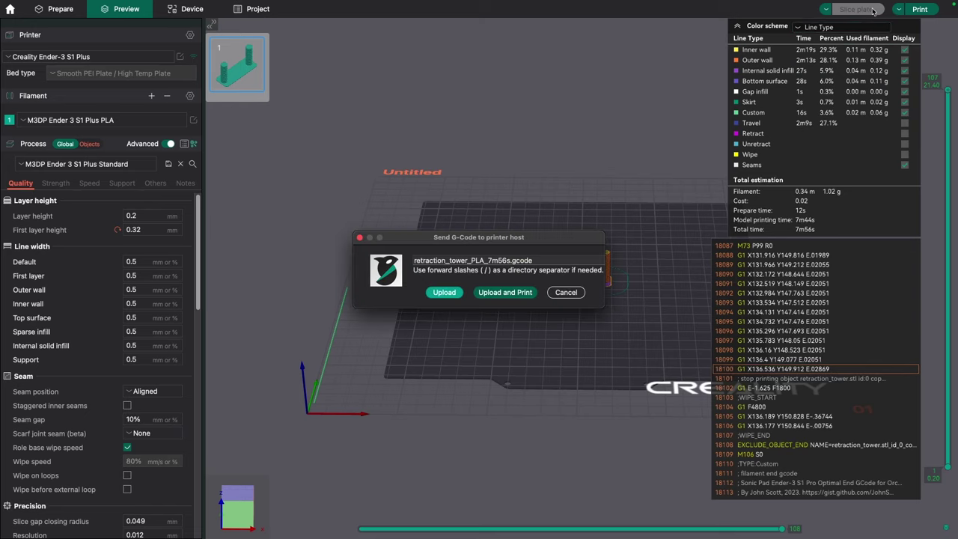
click(501, 293)
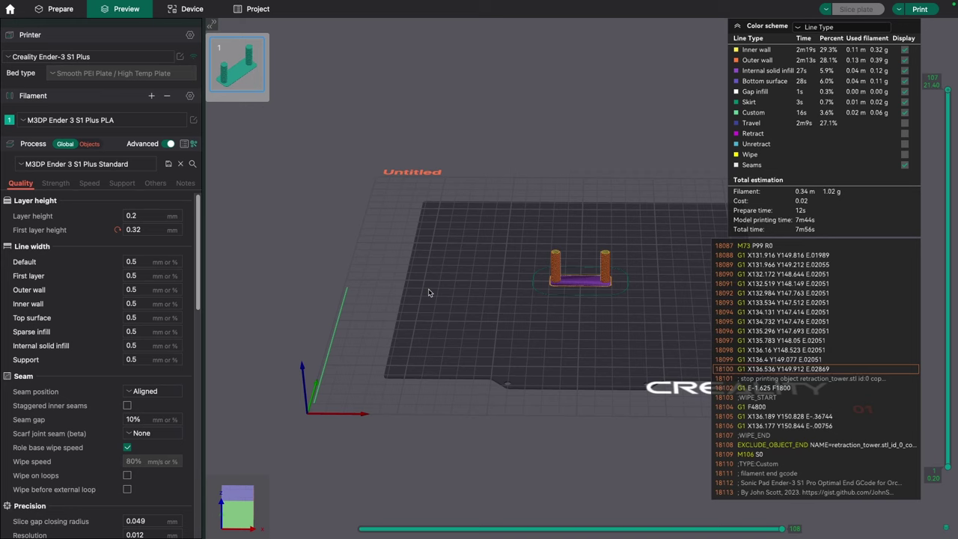
click(181, 57)
click(511, 106)
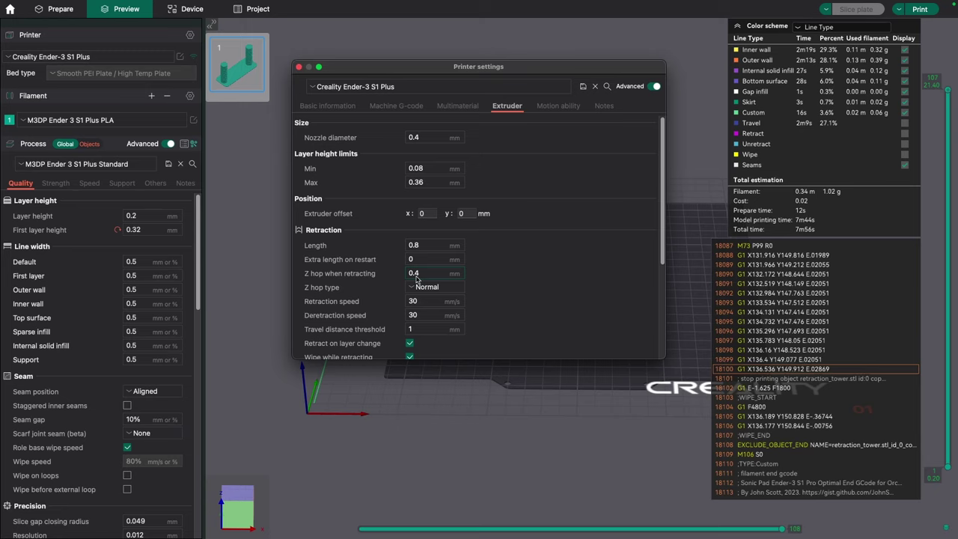
scroll(423, 278, down, 3)
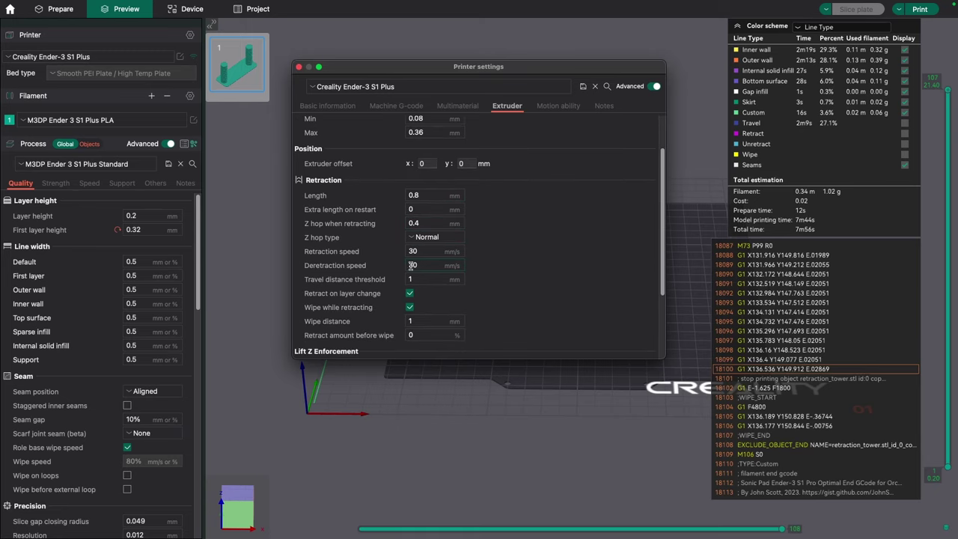
key(Escape)
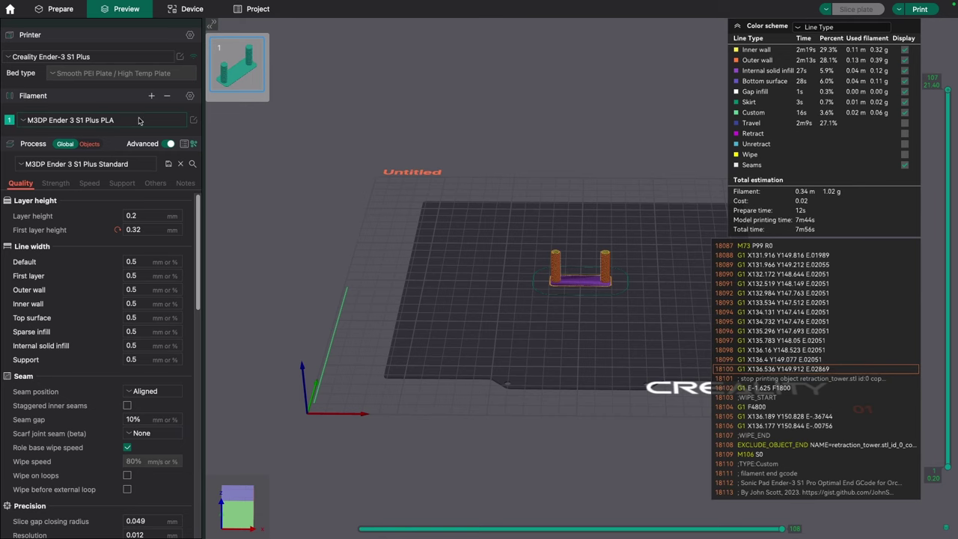
Save the filament's retraction overrides as a new preset named 'Silk PLA'
click(193, 121)
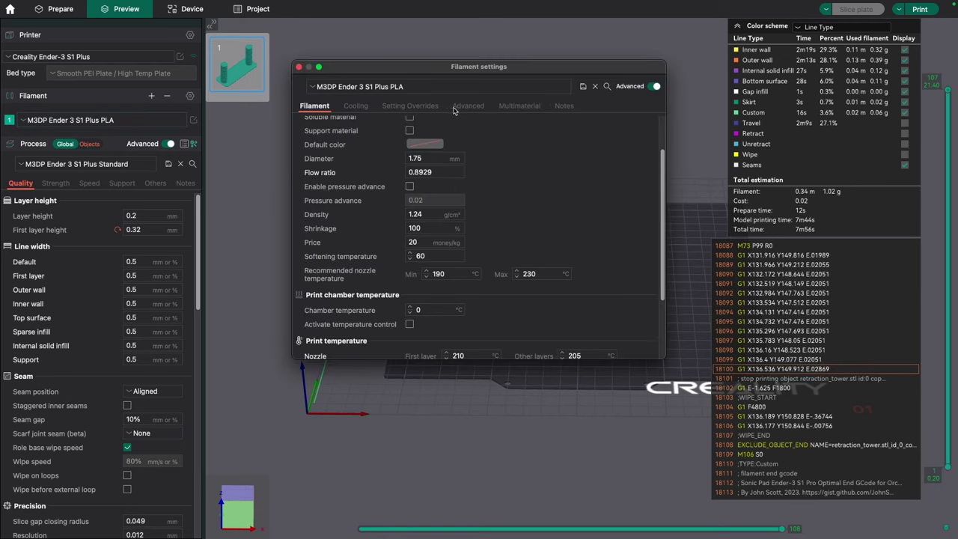
click(416, 107)
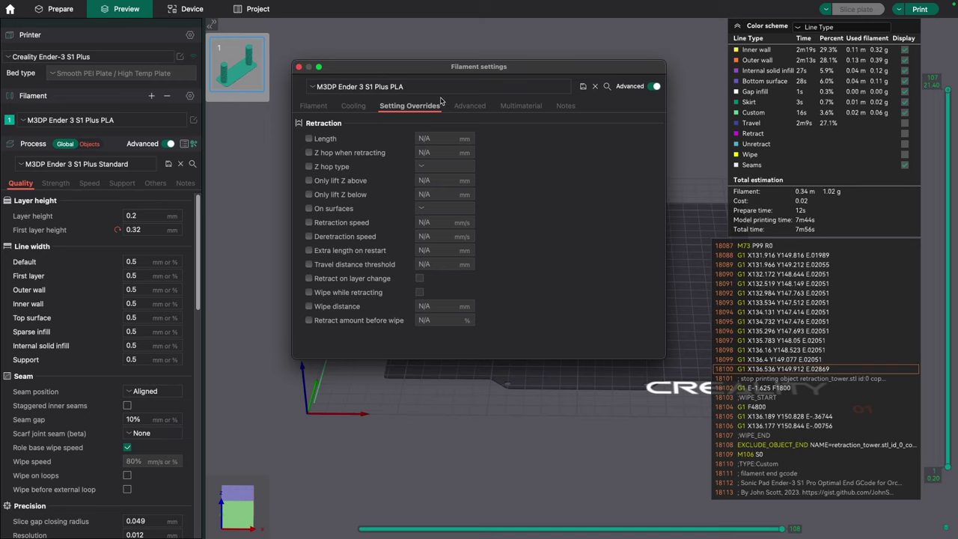
click(583, 86)
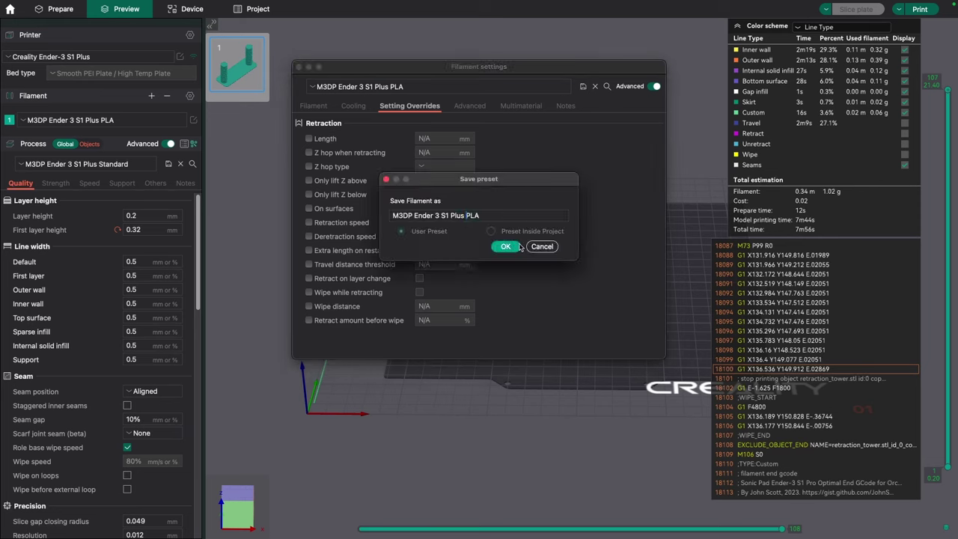
text(Silk)
click(506, 247)
Override retraction length 0.5 mm, Z hop 0.4 mm, Z hop type, and speeds 30 mm/s
click(309, 138)
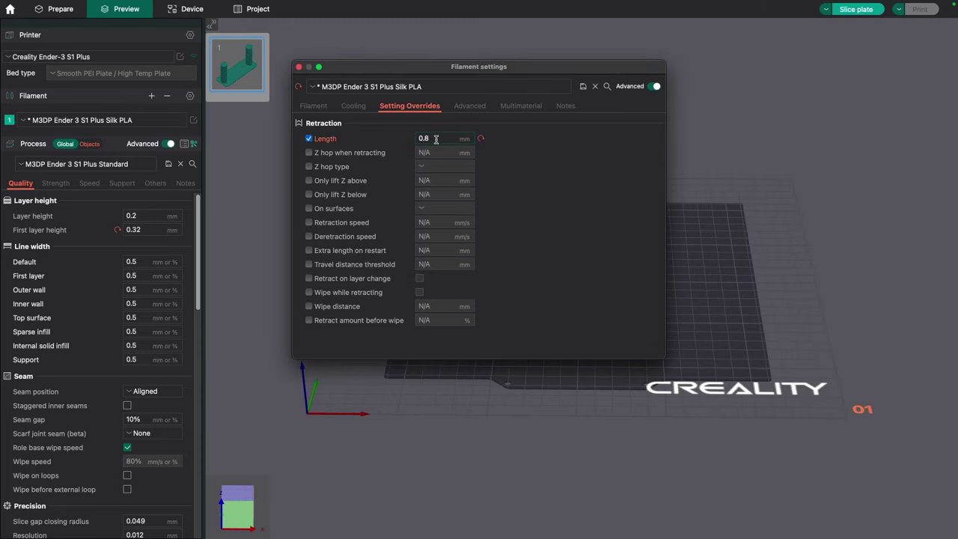
drag(423, 138, 432, 139)
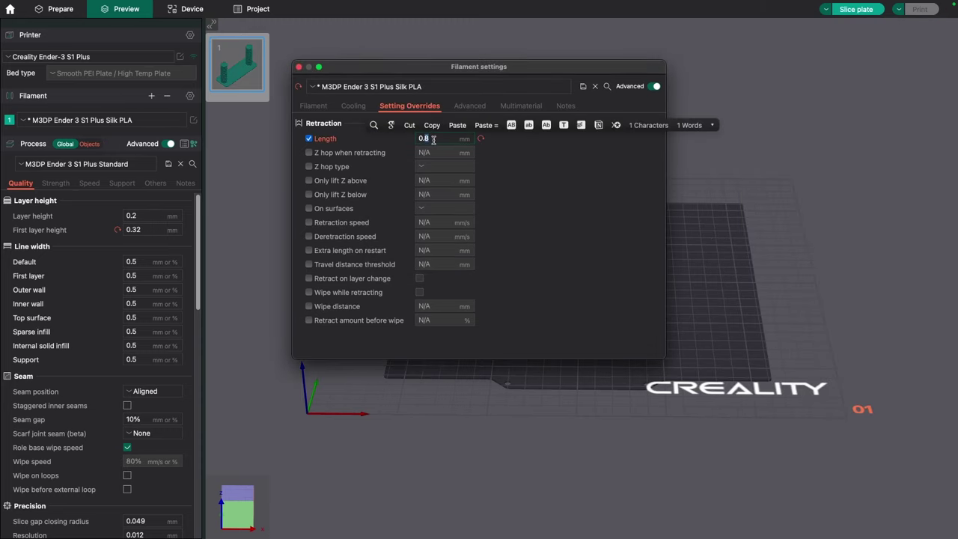
text(5)
click(308, 154)
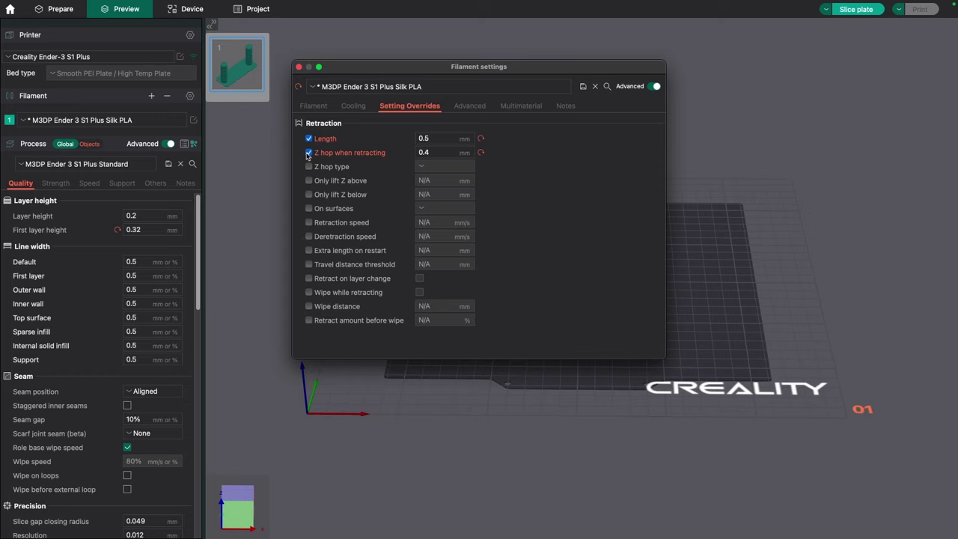
click(308, 167)
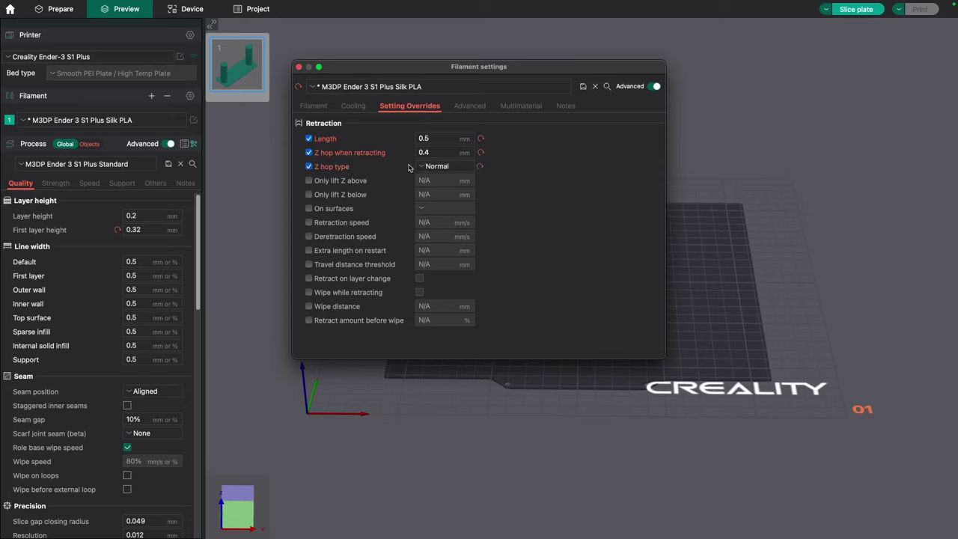
click(308, 222)
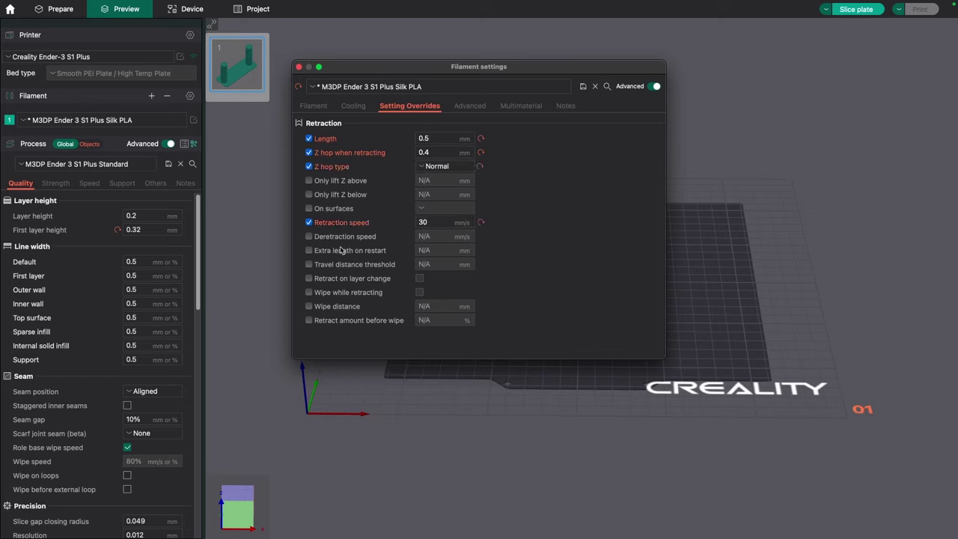
click(309, 237)
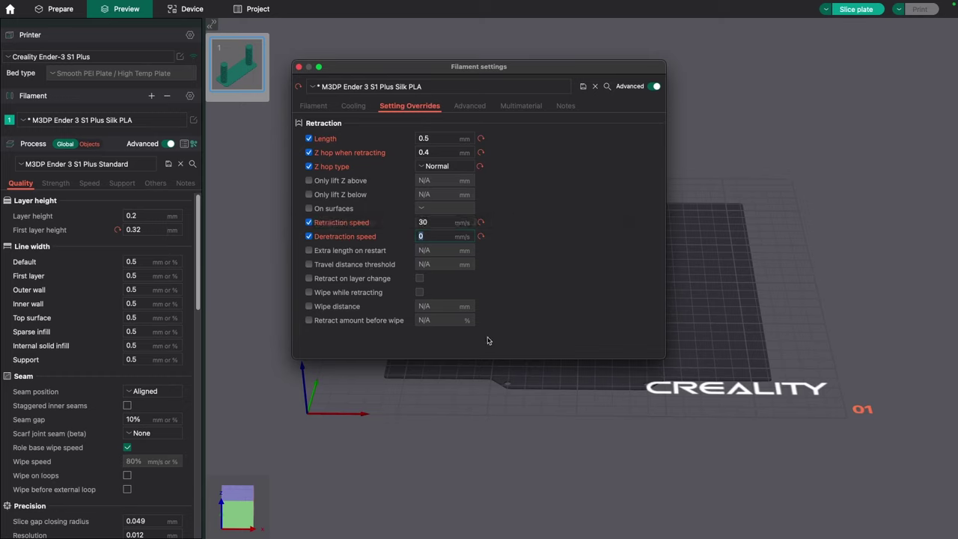
text(30)
Save the edited Silk PLA filament preset and close its settings
click(583, 86)
key(Return)
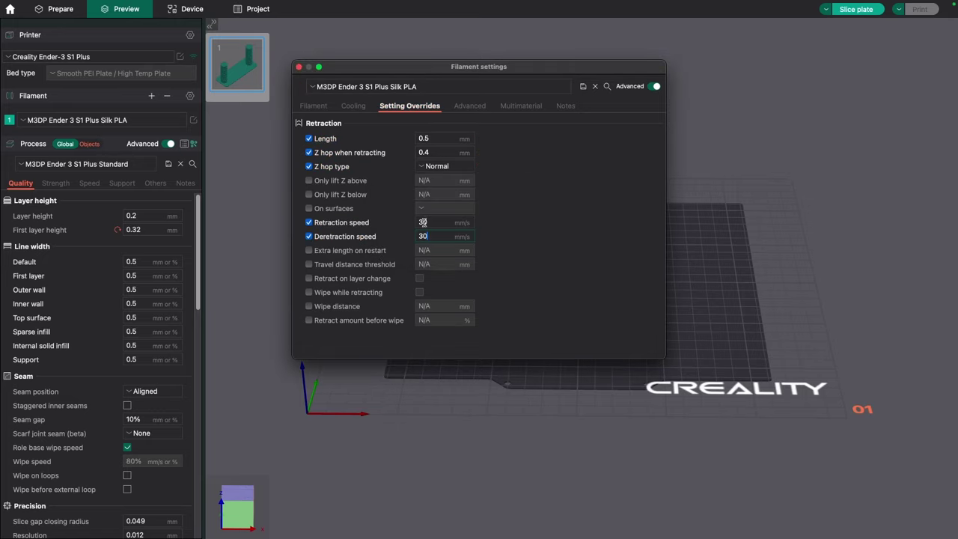
click(299, 67)
Review the printer's Extruder retraction settings, then close them
click(182, 54)
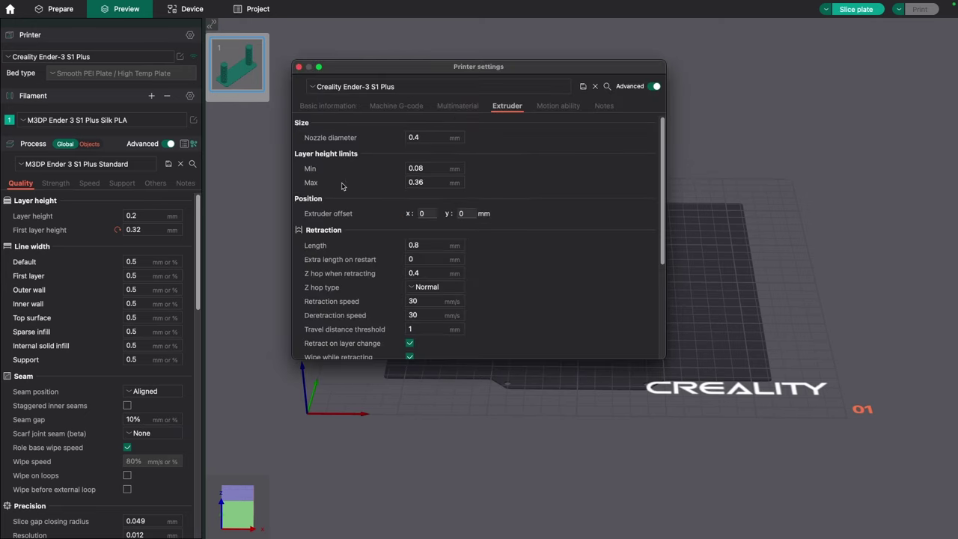
scroll(462, 191, down, 5)
scroll(464, 163, up, 1)
scroll(457, 172, up, 4)
scroll(475, 195, down, 6)
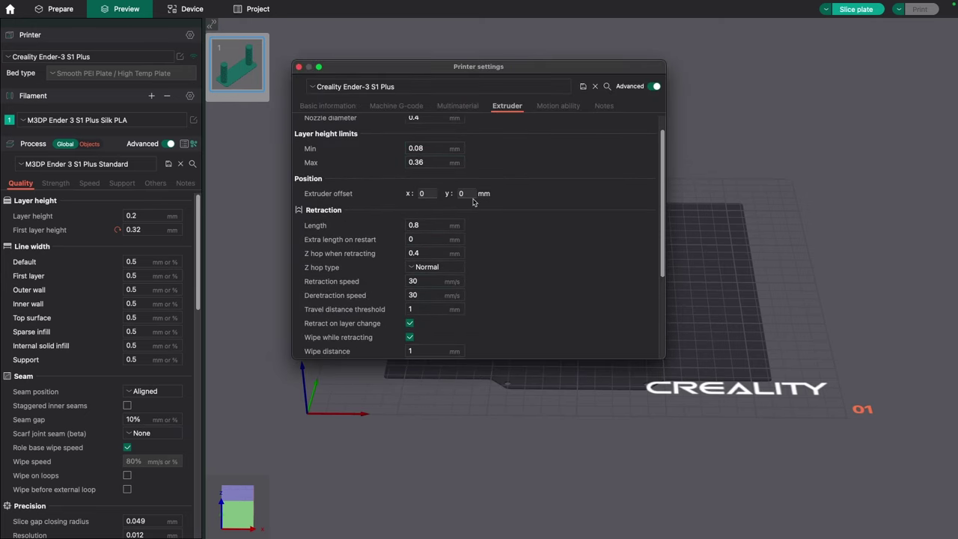
click(298, 67)
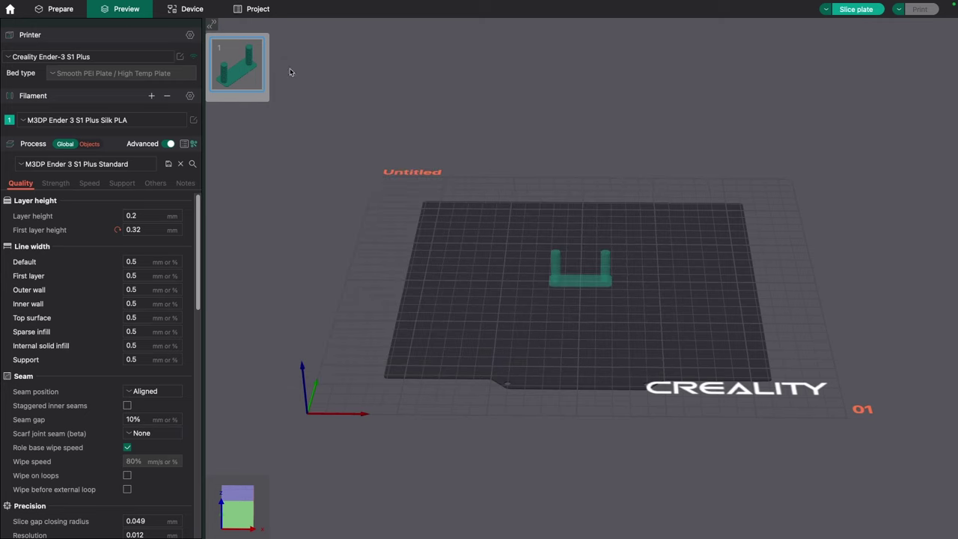
Drop the Z hop, Z hop type and retraction speed overrides, and resave Silk PLA
click(194, 119)
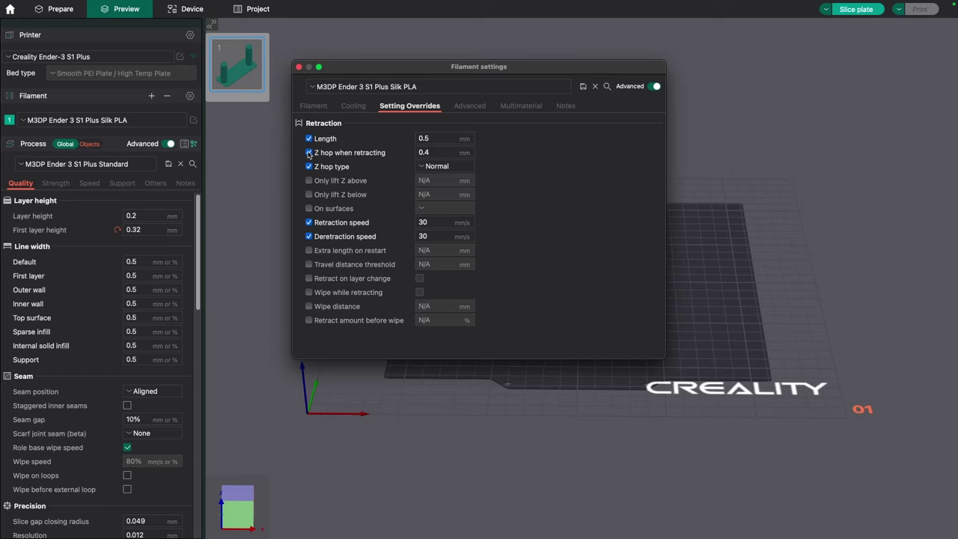
click(308, 152)
click(309, 167)
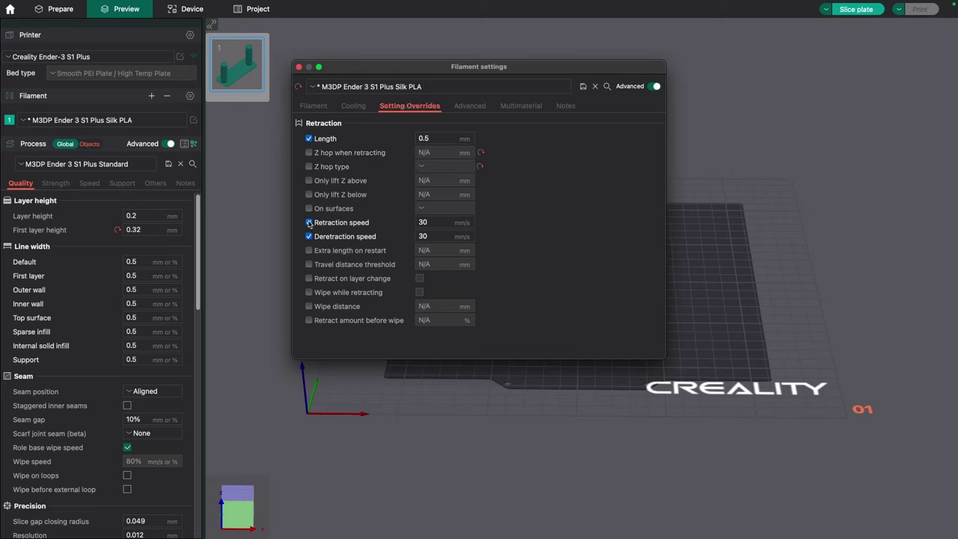
click(309, 223)
click(310, 236)
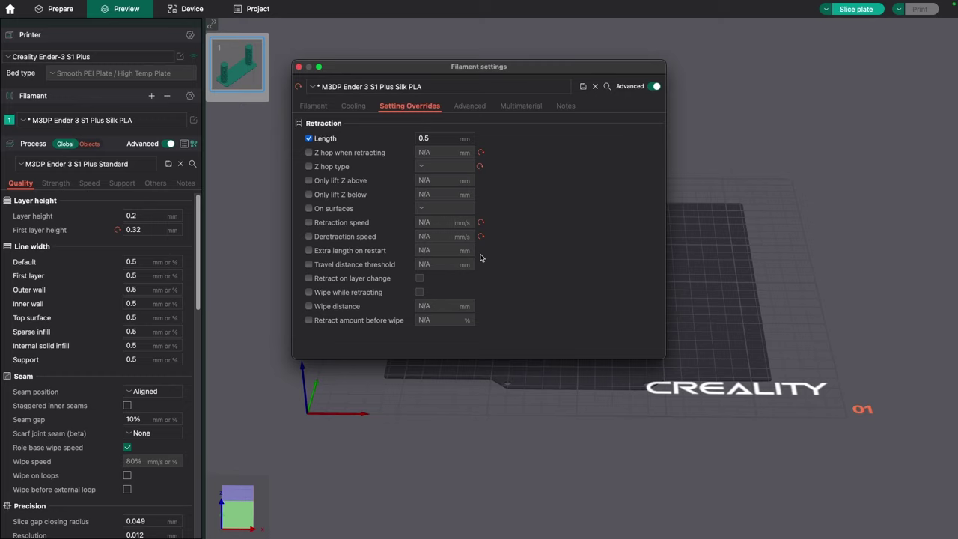
click(583, 87)
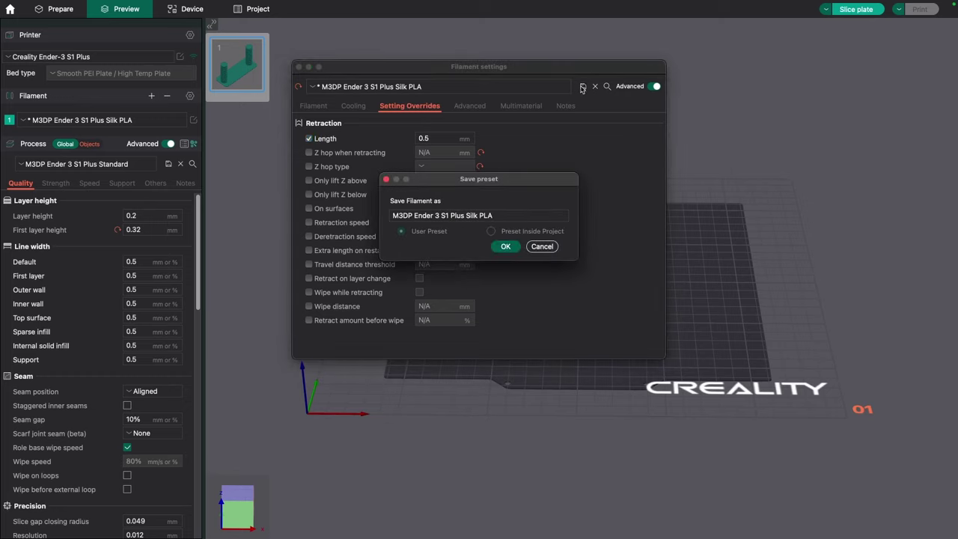
click(500, 250)
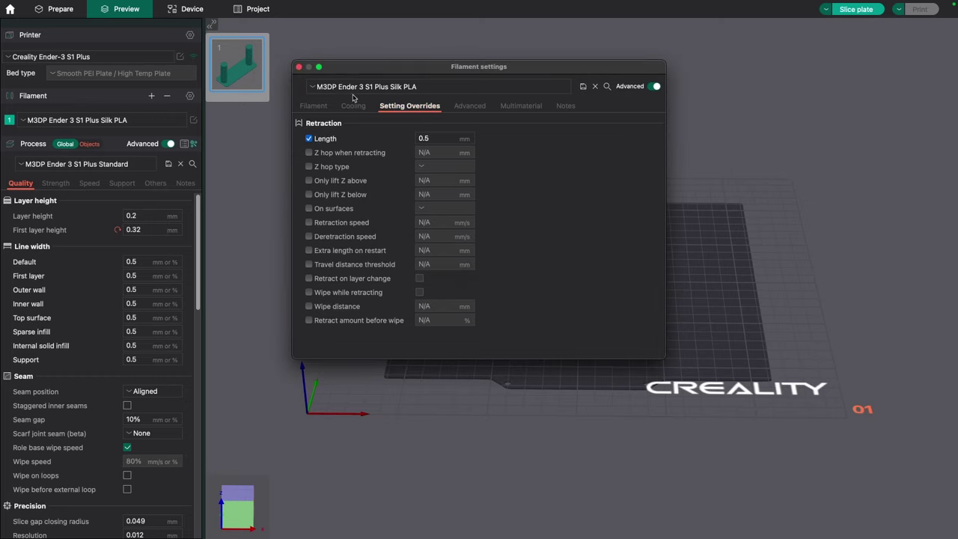
click(299, 67)
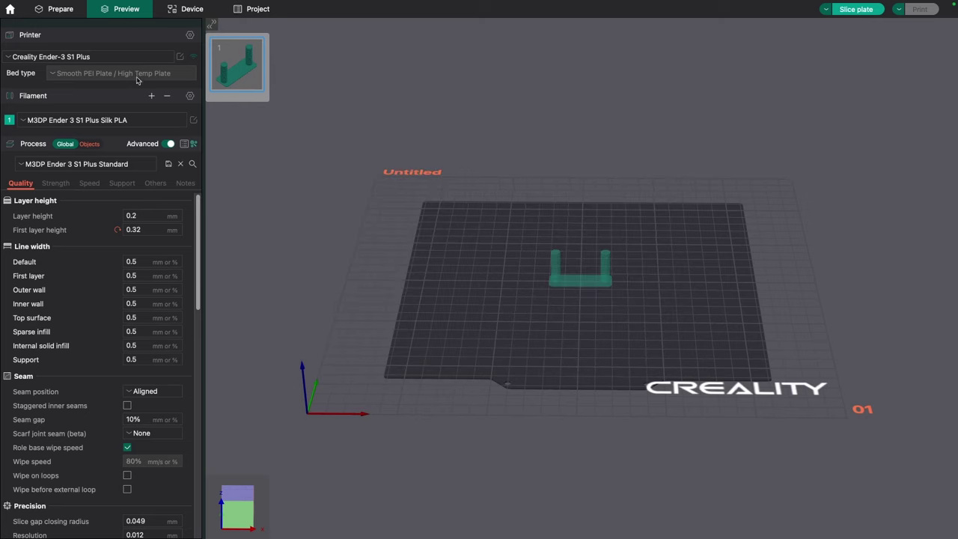
Delete the retraction tower from the build plate in Prepare
click(69, 10)
click(552, 271)
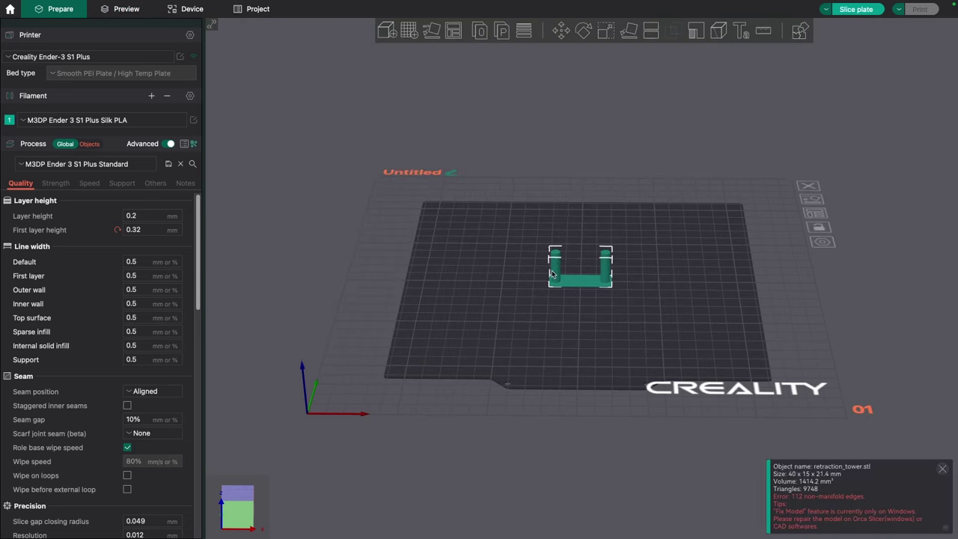
right_click(598, 279)
click(619, 368)
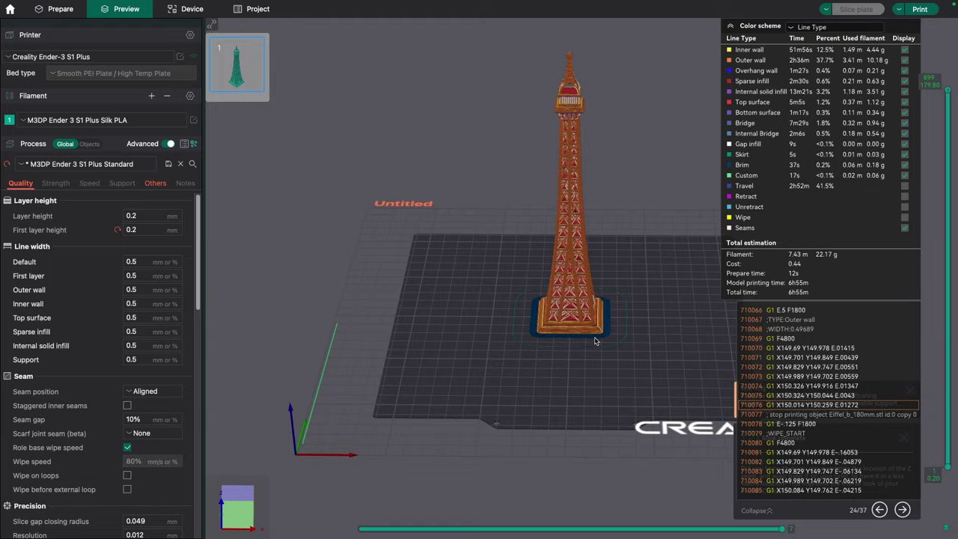
Zoom and orbit the sliced Eiffel tower, lower the top layer to 812, then open Send G-Code
scroll(595, 342, up, 5)
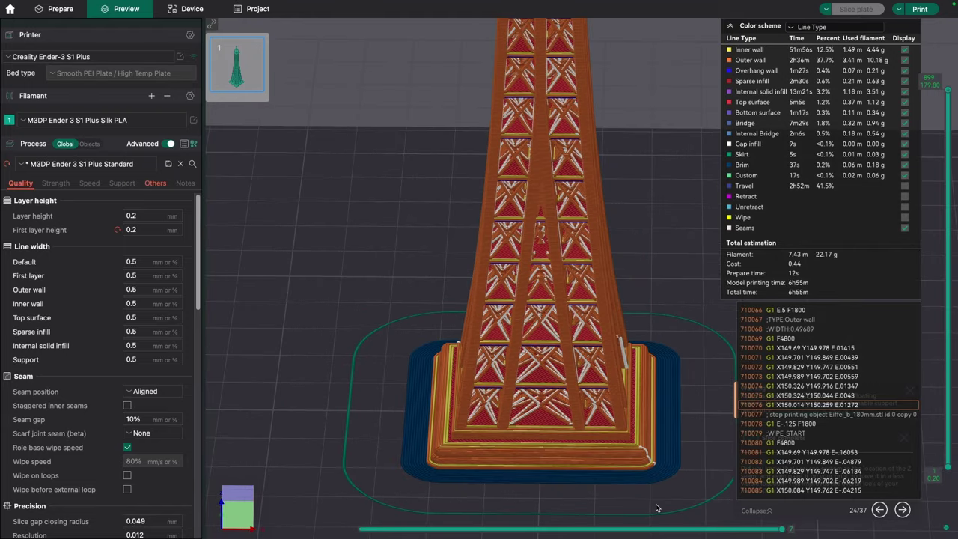
drag(657, 508, 556, 453)
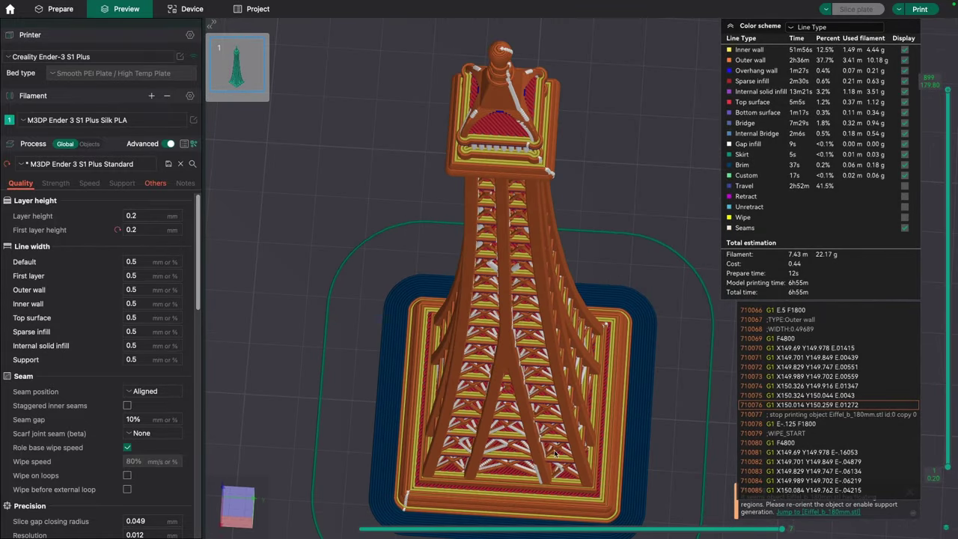
mouse_move(948, 89)
mouse_down()
mouse_move(908, 446)
mouse_move(940, 88)
mouse_move(937, 454)
mouse_move(948, 88)
mouse_up()
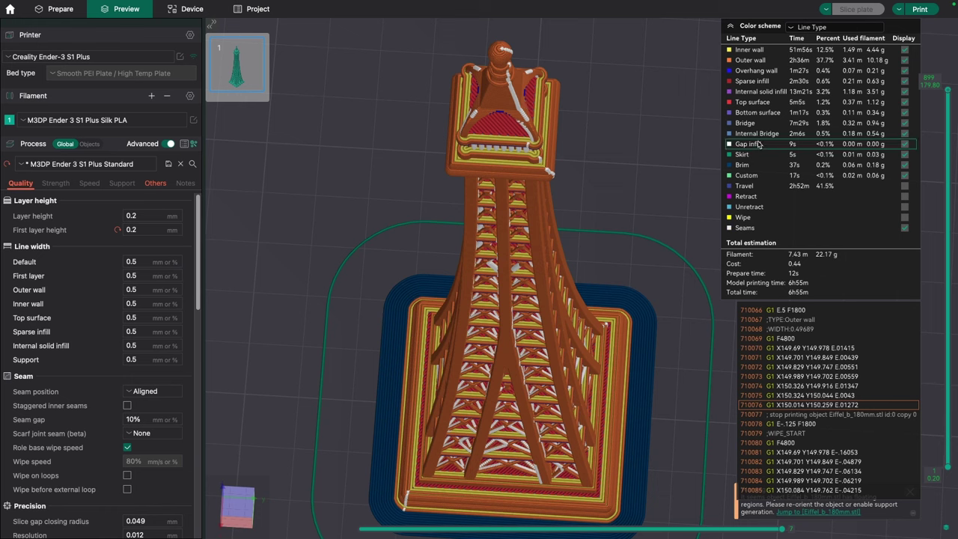
click(922, 9)
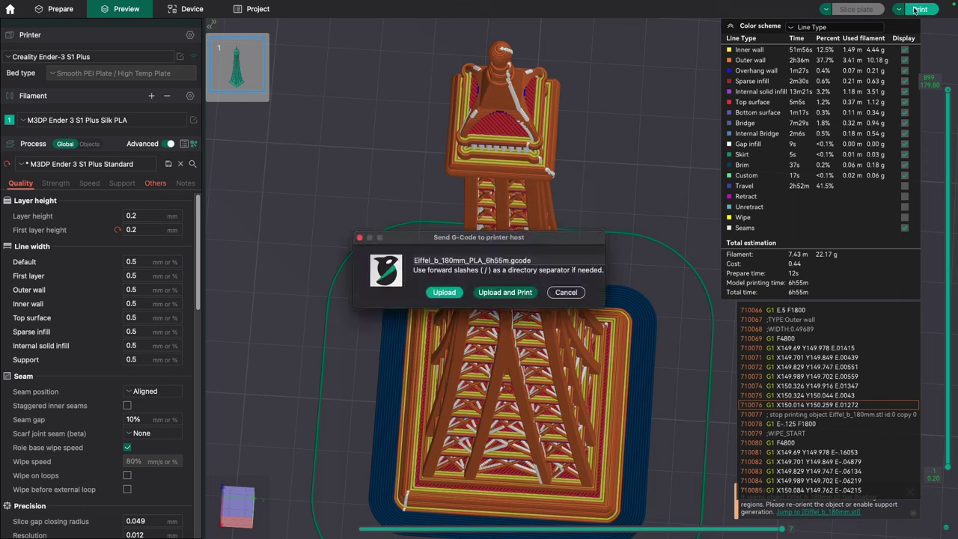
Upload Eiffel_b_180mm_PLA_6h55m.gcode to the printer host and start printing
click(506, 293)
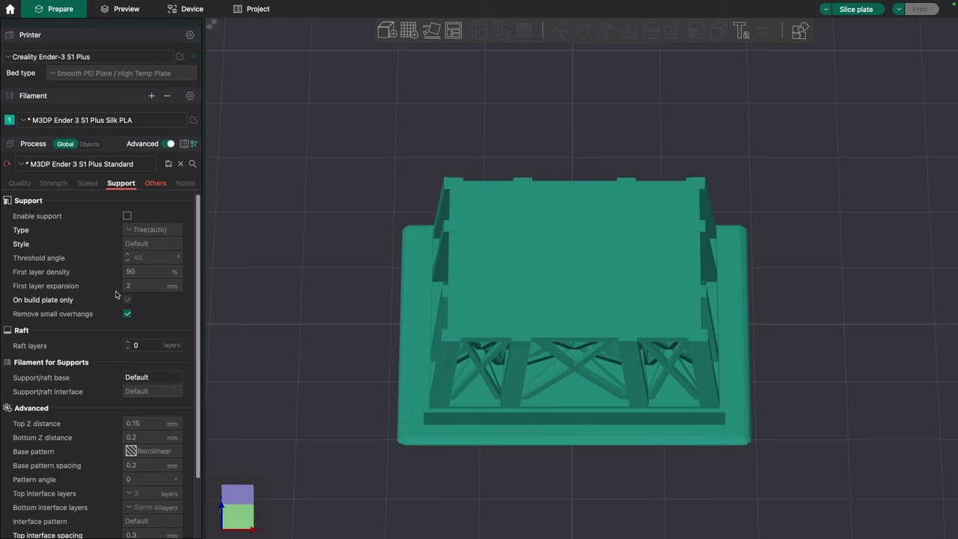
Check Silk PLA overrides (0.4 mm retraction, 0.2 mm Z hop, 60 mm/s), then close them
click(194, 120)
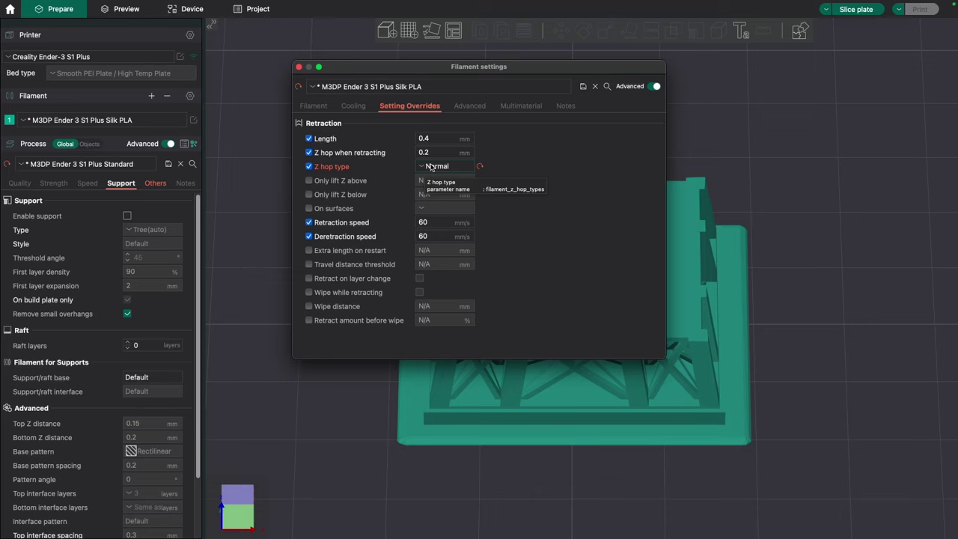
click(299, 69)
scroll(545, 250, up, 1)
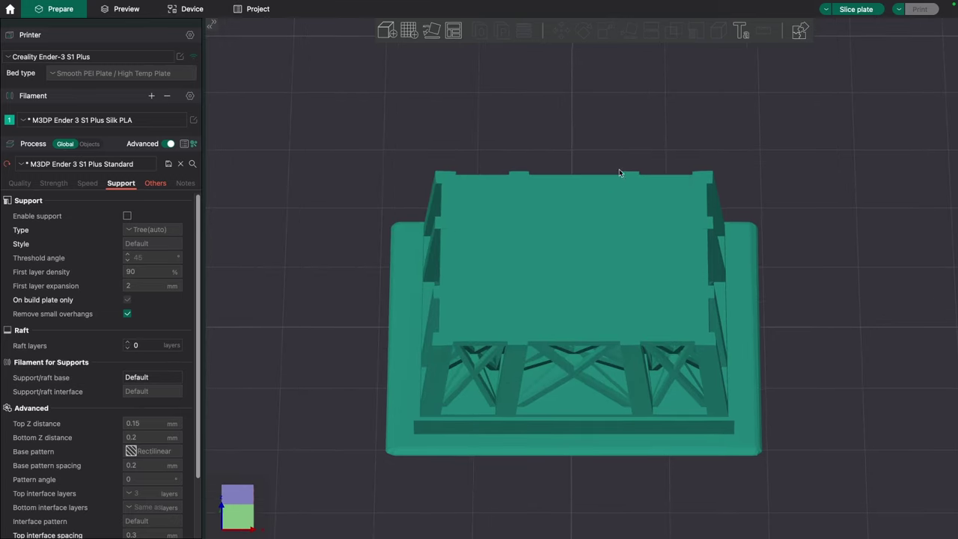
Slice the plate, show travel moves, and lower the preview's top layer by one
key(ctrl+r)
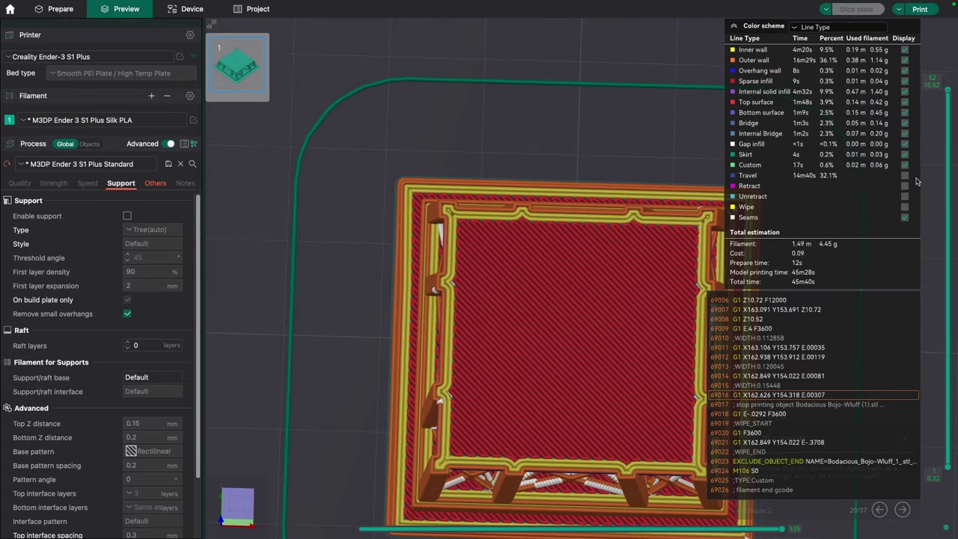
click(908, 177)
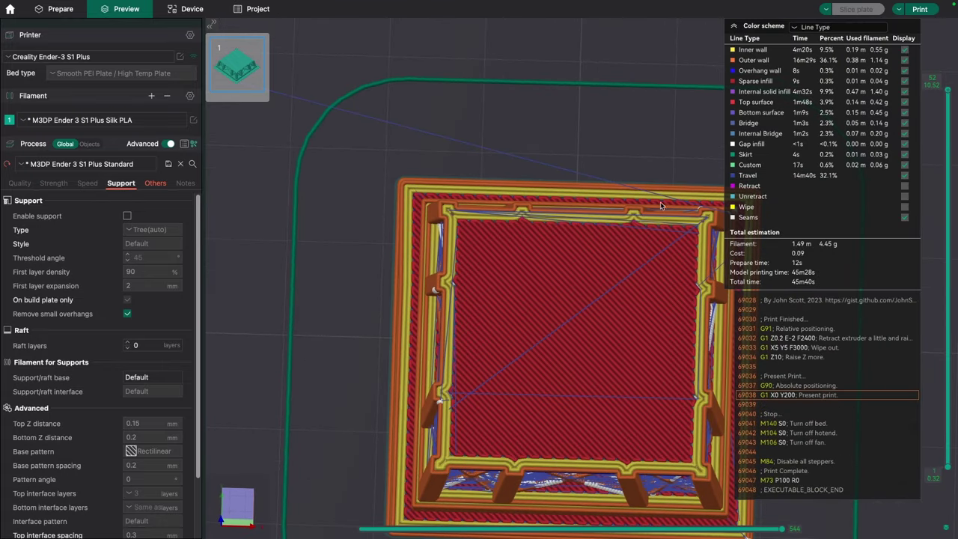
drag(948, 90, 948, 109)
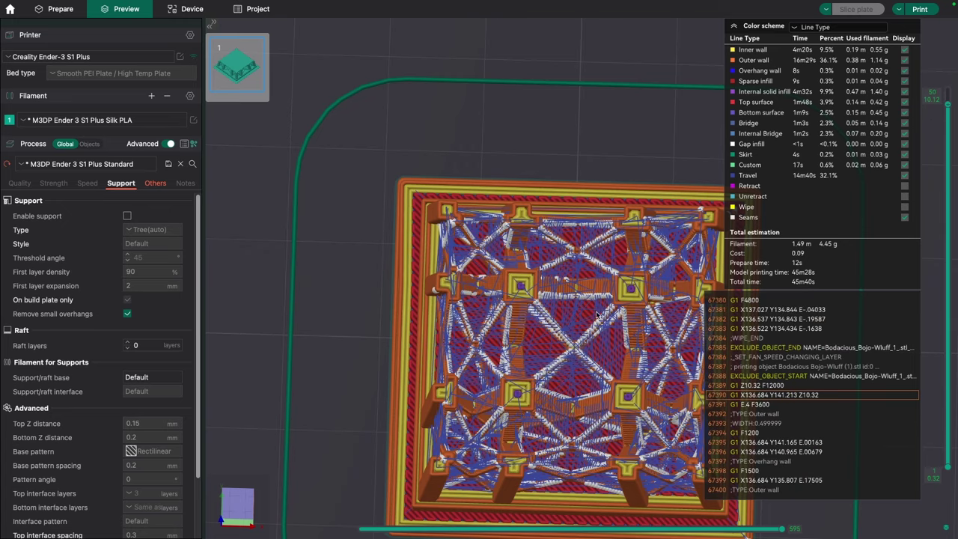
scroll(522, 300, up, 5)
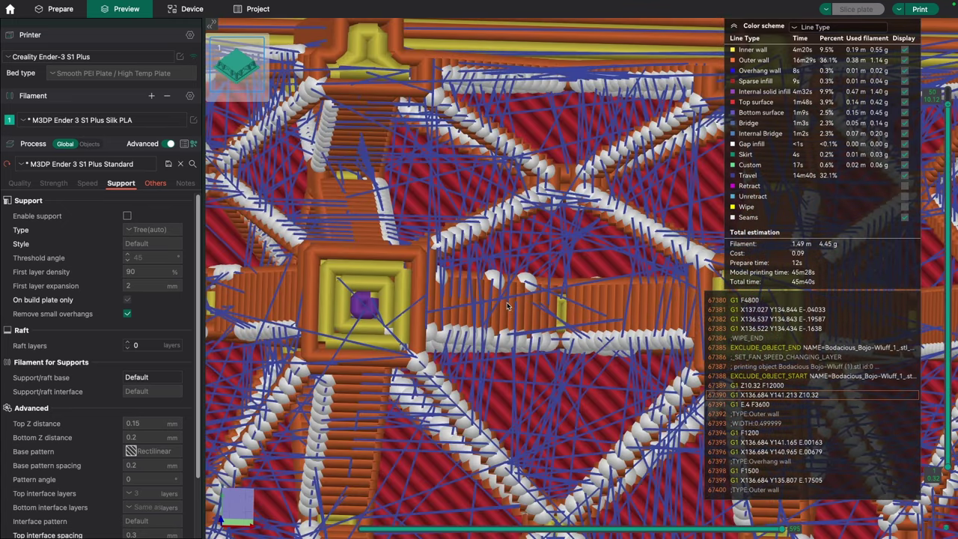
scroll(494, 302, down, 3)
scroll(462, 300, up, 1)
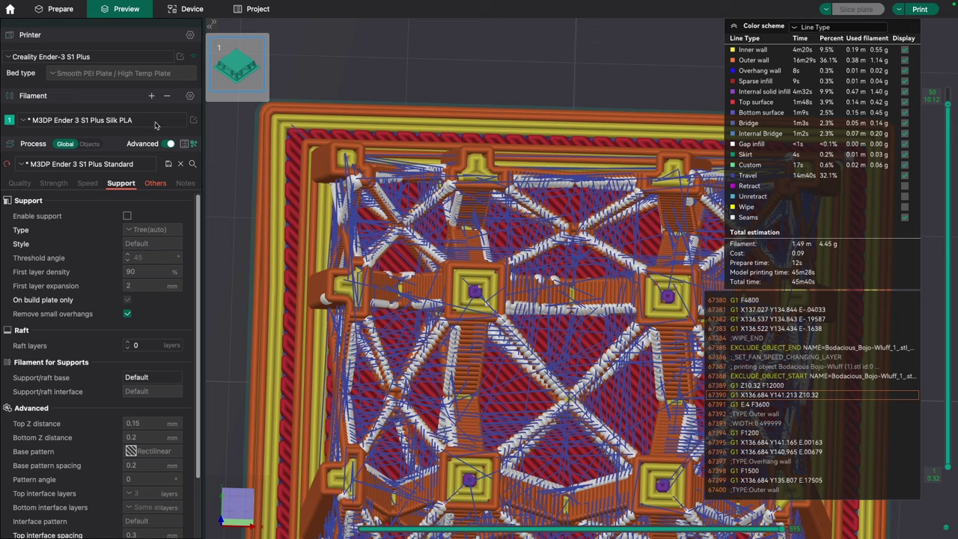
Set the Silk PLA filament's Z hop type override to Spiral
click(194, 120)
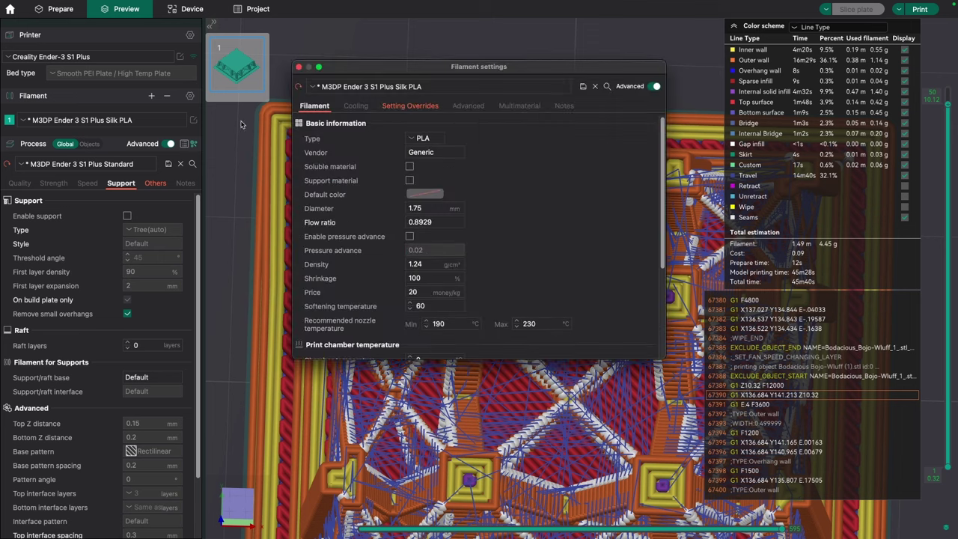
click(409, 106)
click(420, 166)
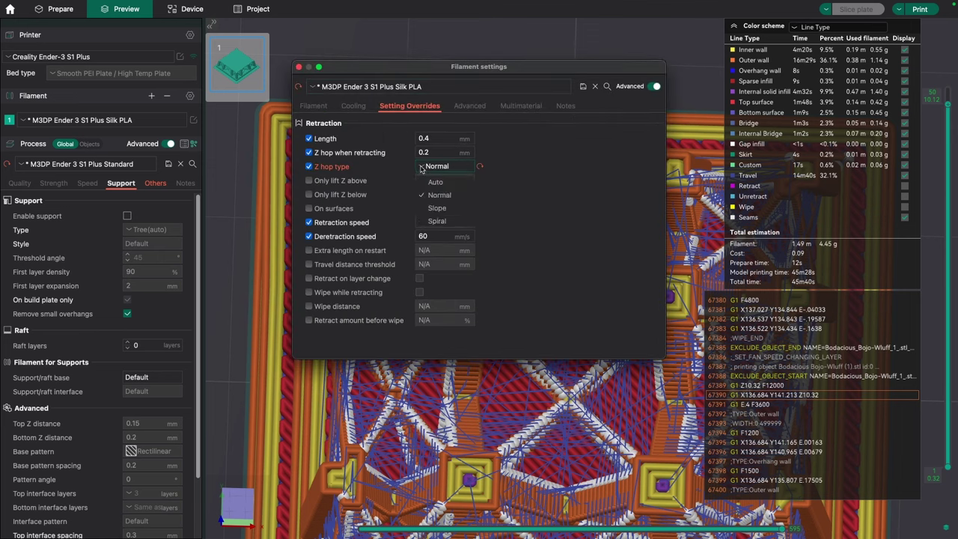
click(436, 222)
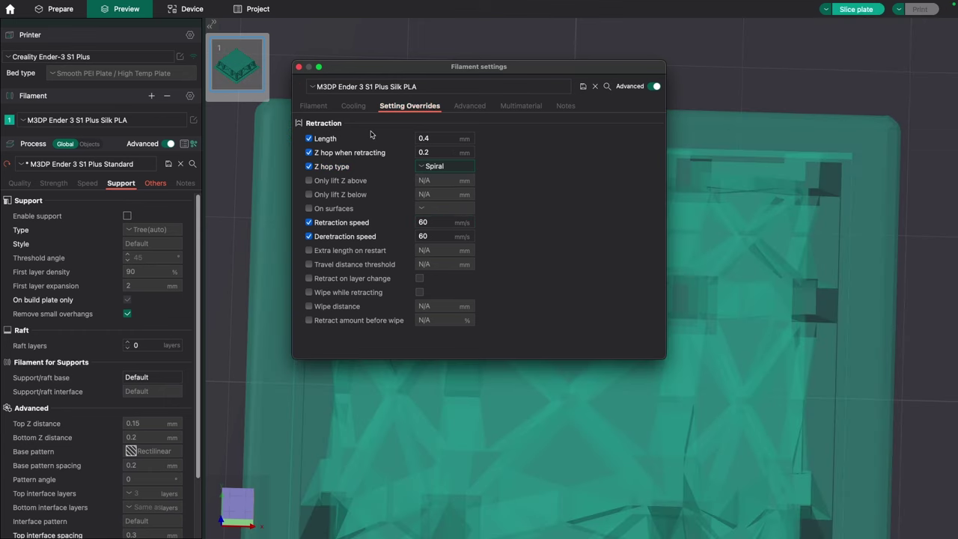
Save the filament preset and re-slice the plate, now estimated at 54m42s
key(super+s)
click(505, 247)
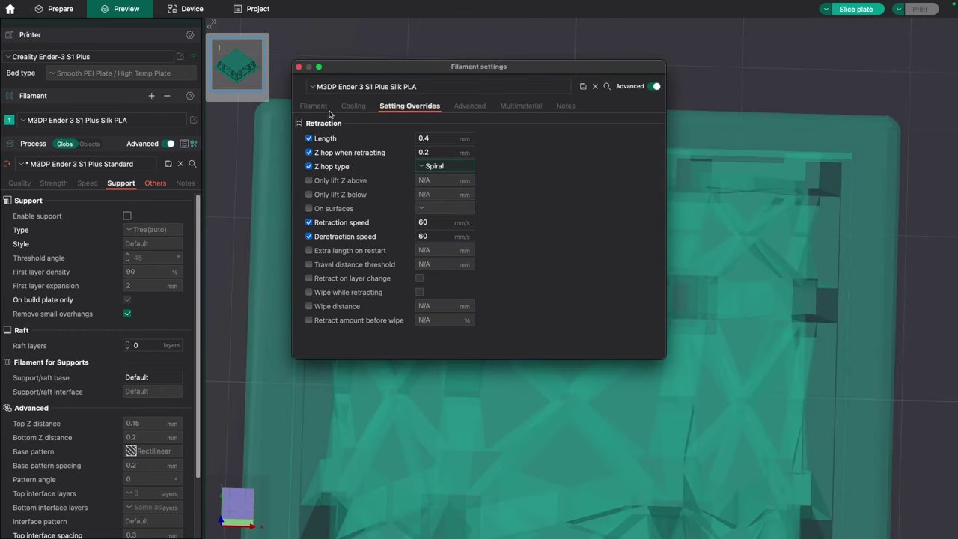
click(298, 66)
click(856, 9)
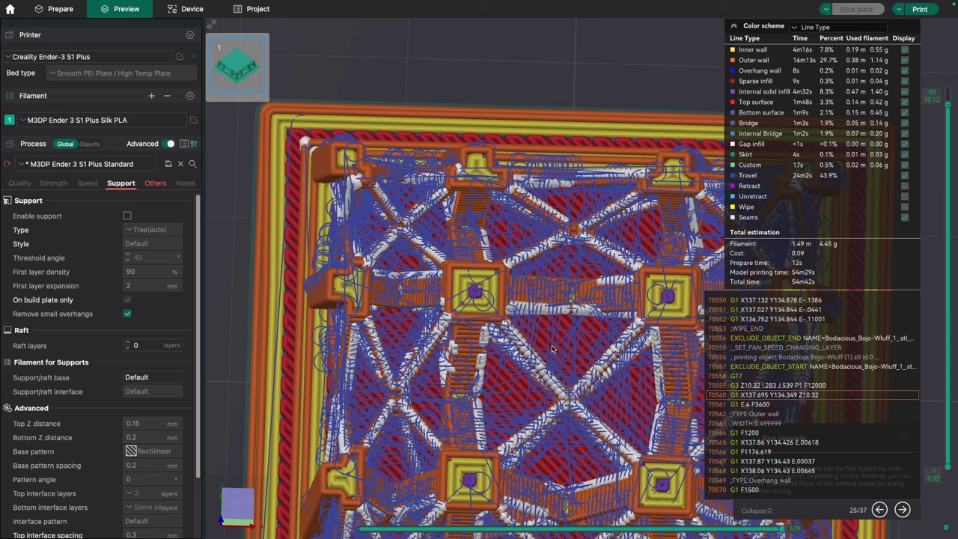
scroll(464, 311, up, 3)
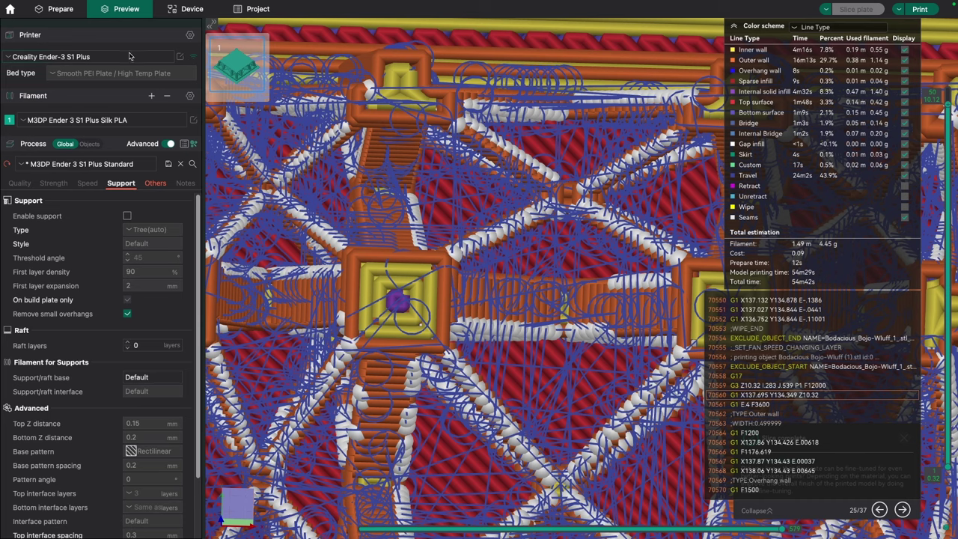
Save the Silk PLA preset with Normal Z hop and re-slice, now totalling 45m37s
click(193, 122)
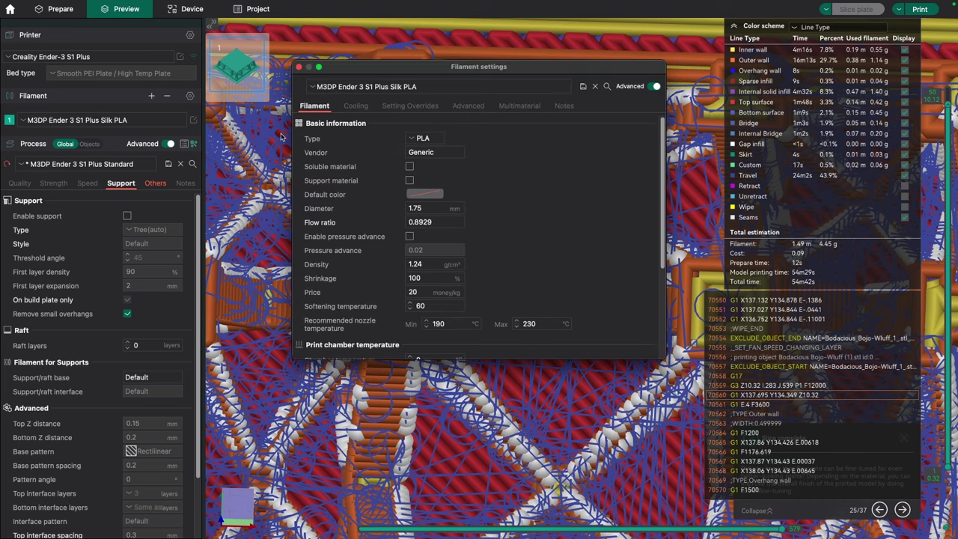
click(417, 105)
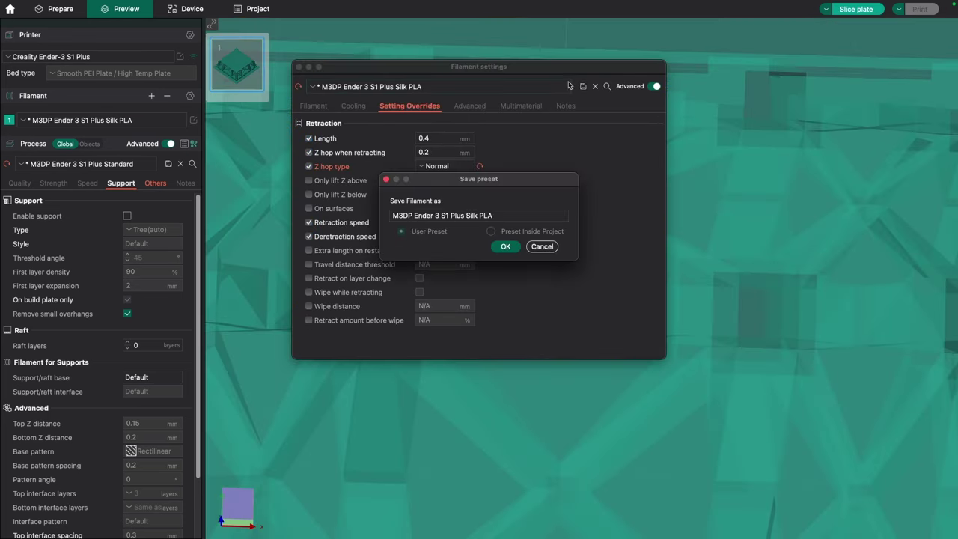
click(506, 247)
click(299, 67)
click(858, 9)
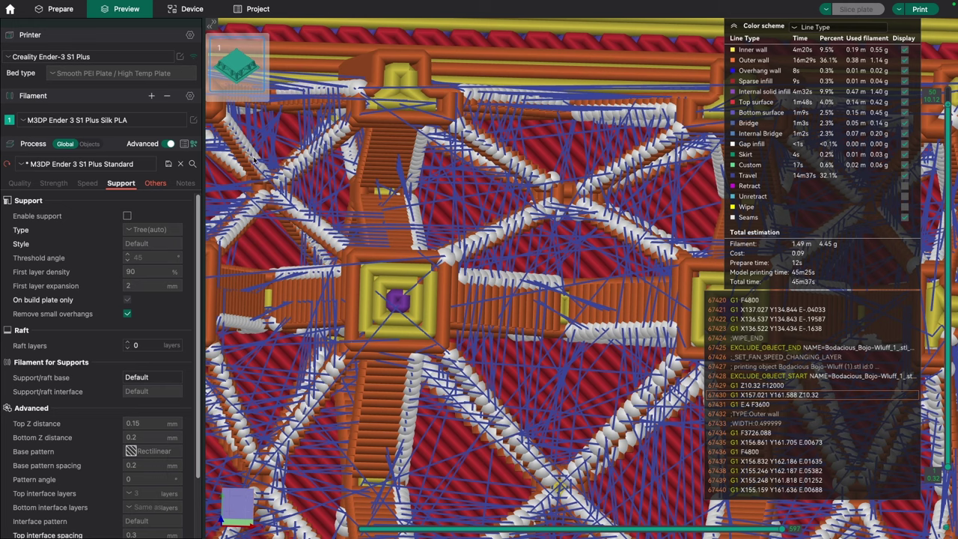
Switch the Silk PLA filament's Z hop type override back to Spiral
click(195, 121)
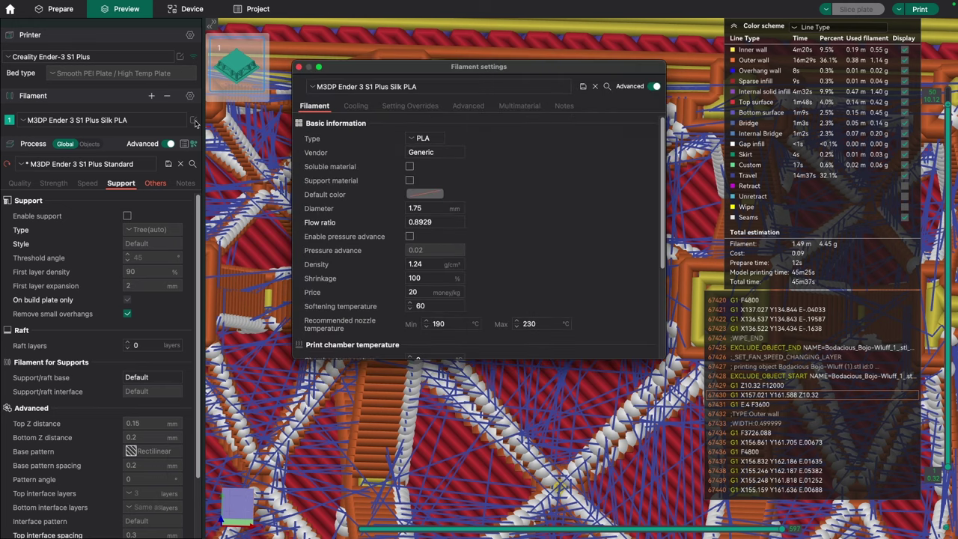
click(404, 105)
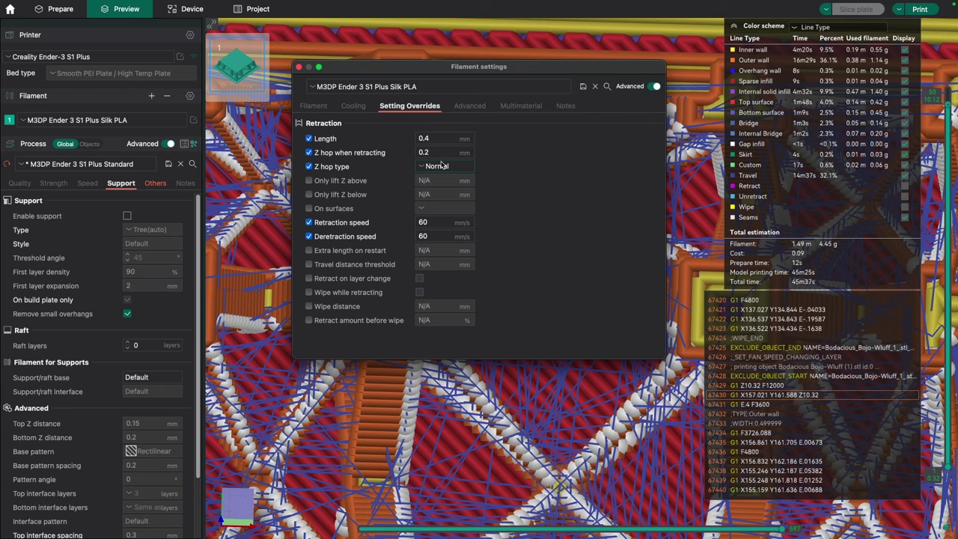
click(441, 165)
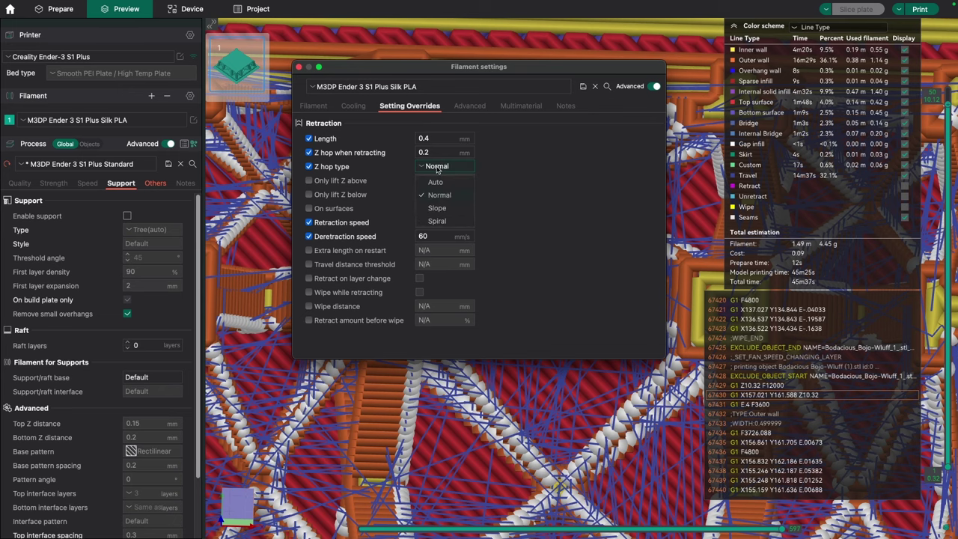
click(438, 222)
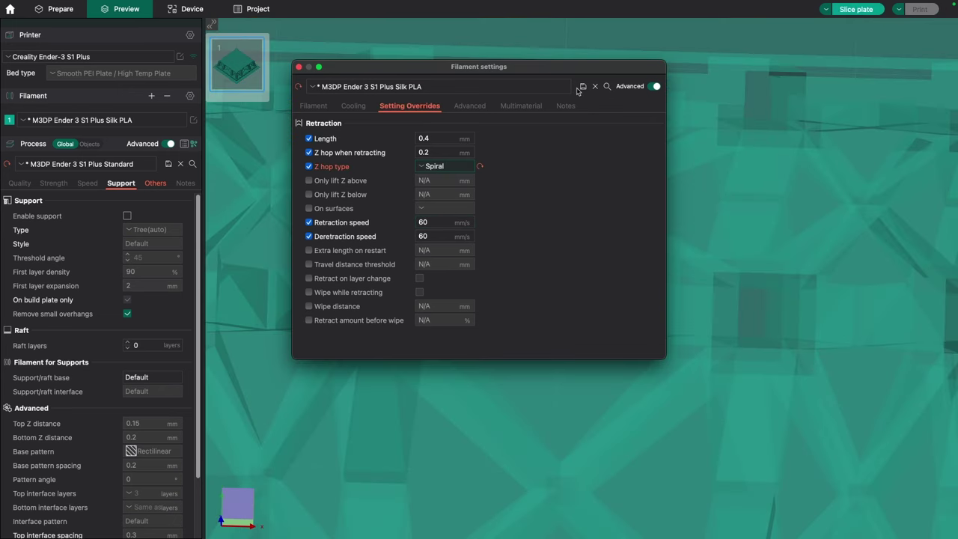
Save the preset under the same name and re-slice the plate
click(583, 86)
click(505, 247)
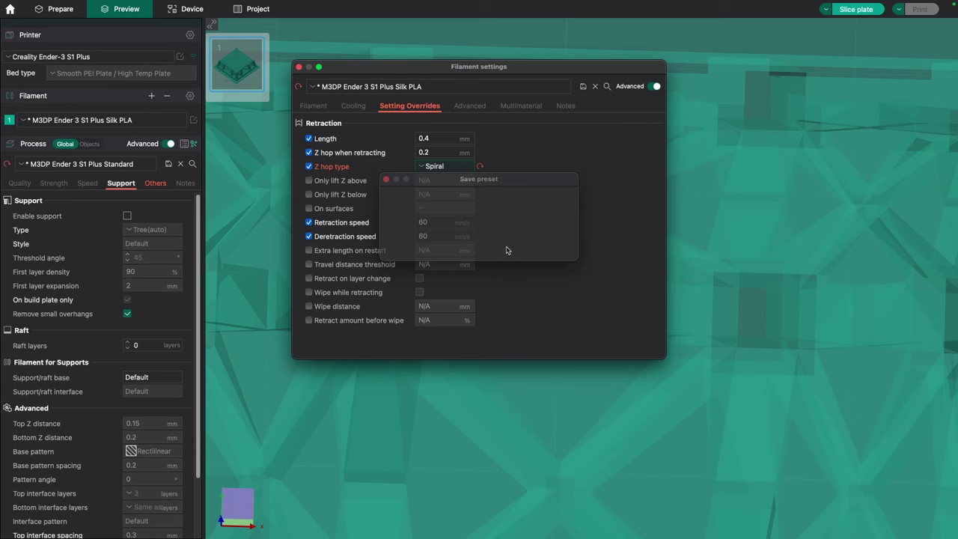
click(300, 67)
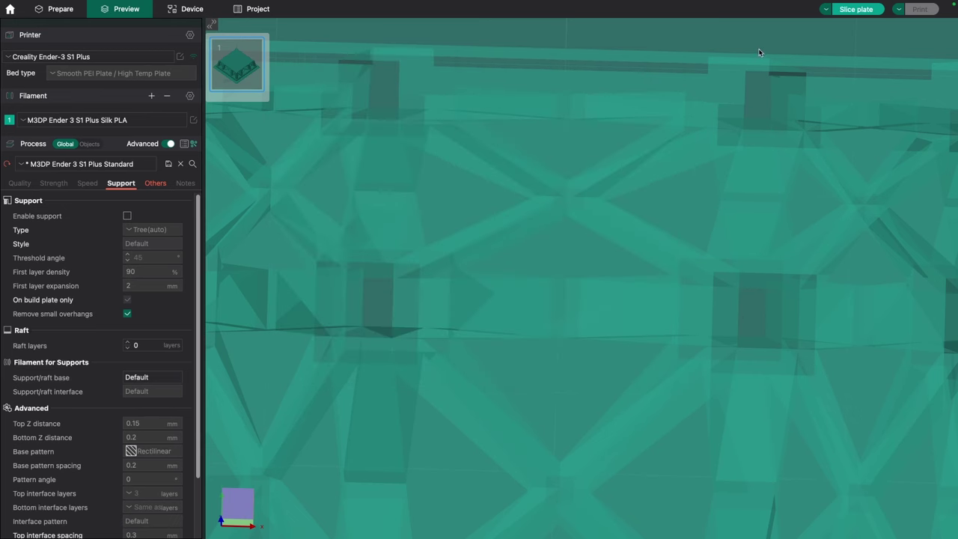
click(854, 9)
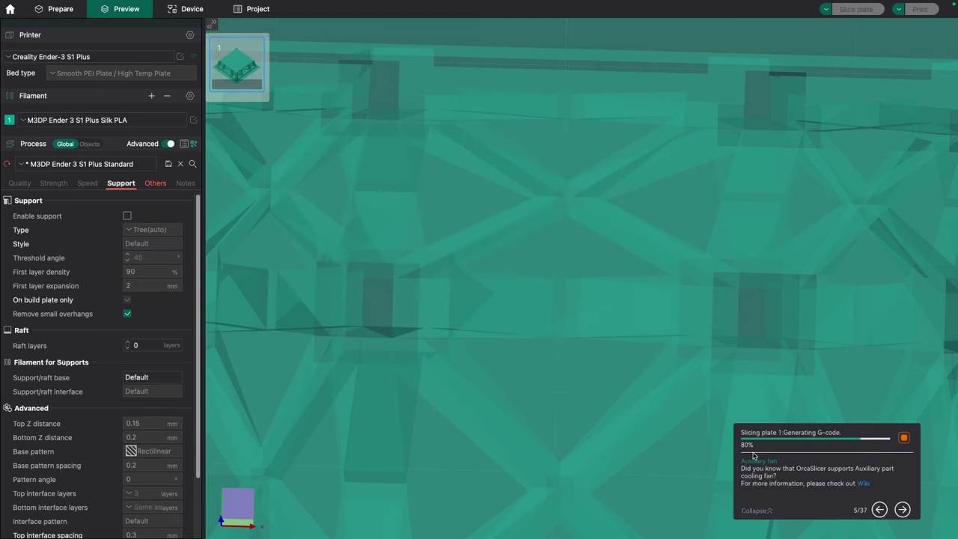